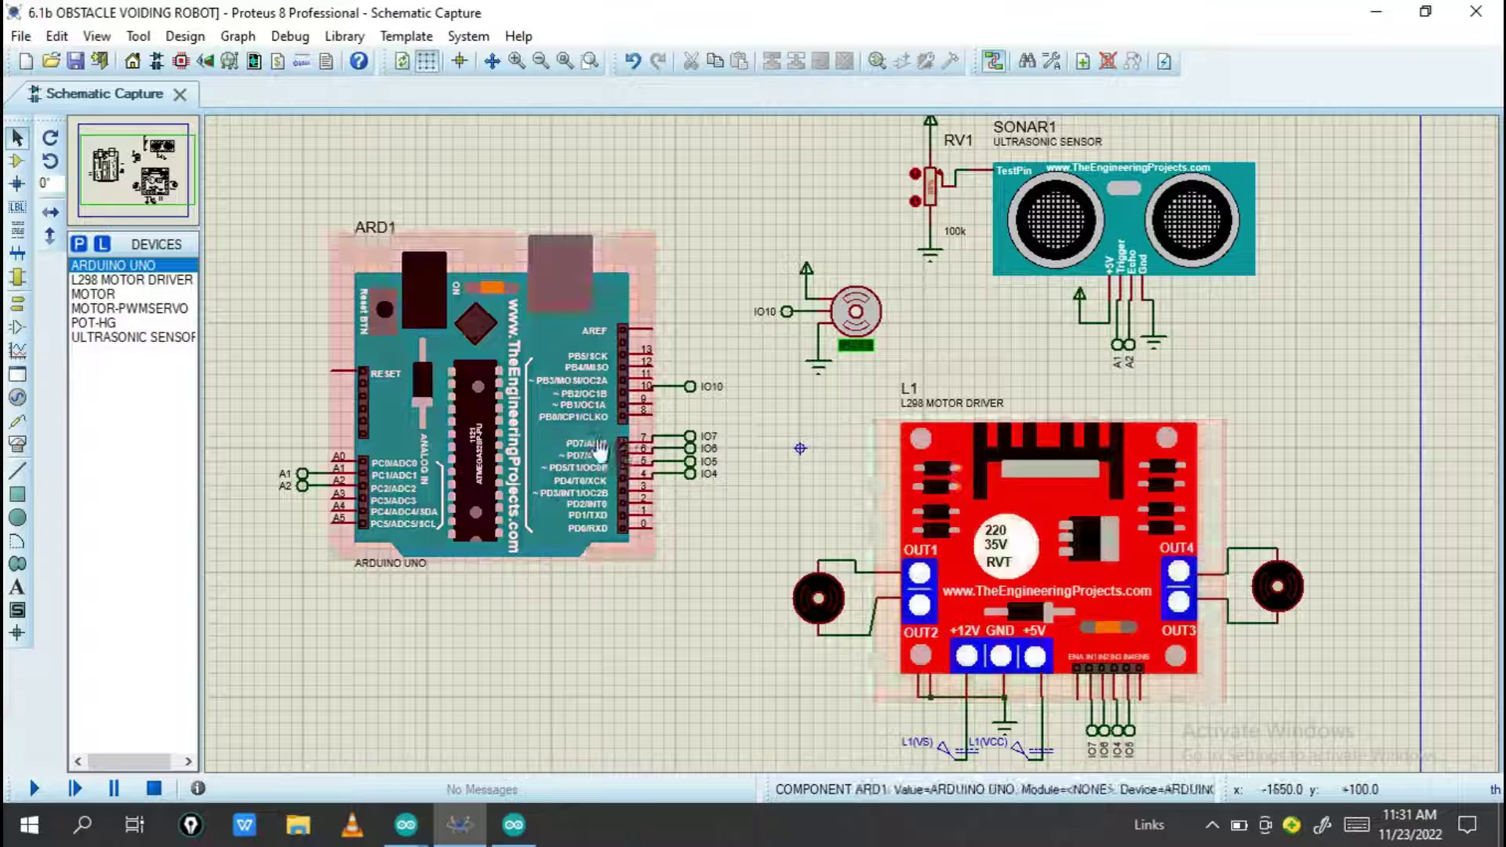
Bring the Arduino sketch window forward and dismiss the updates-available notice.
mouse_move(514, 826)
click(532, 804)
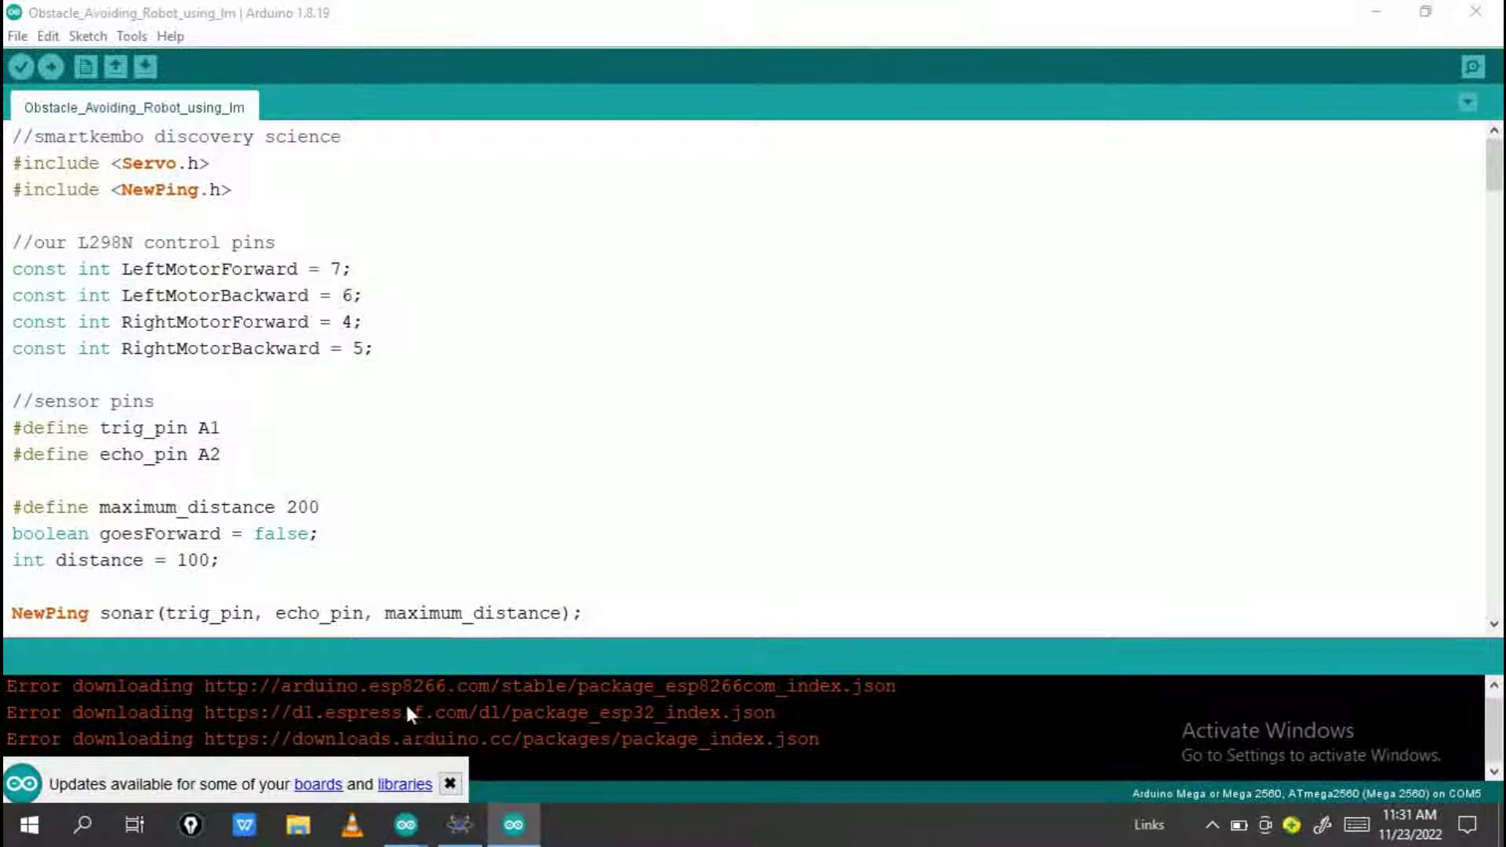
click(447, 785)
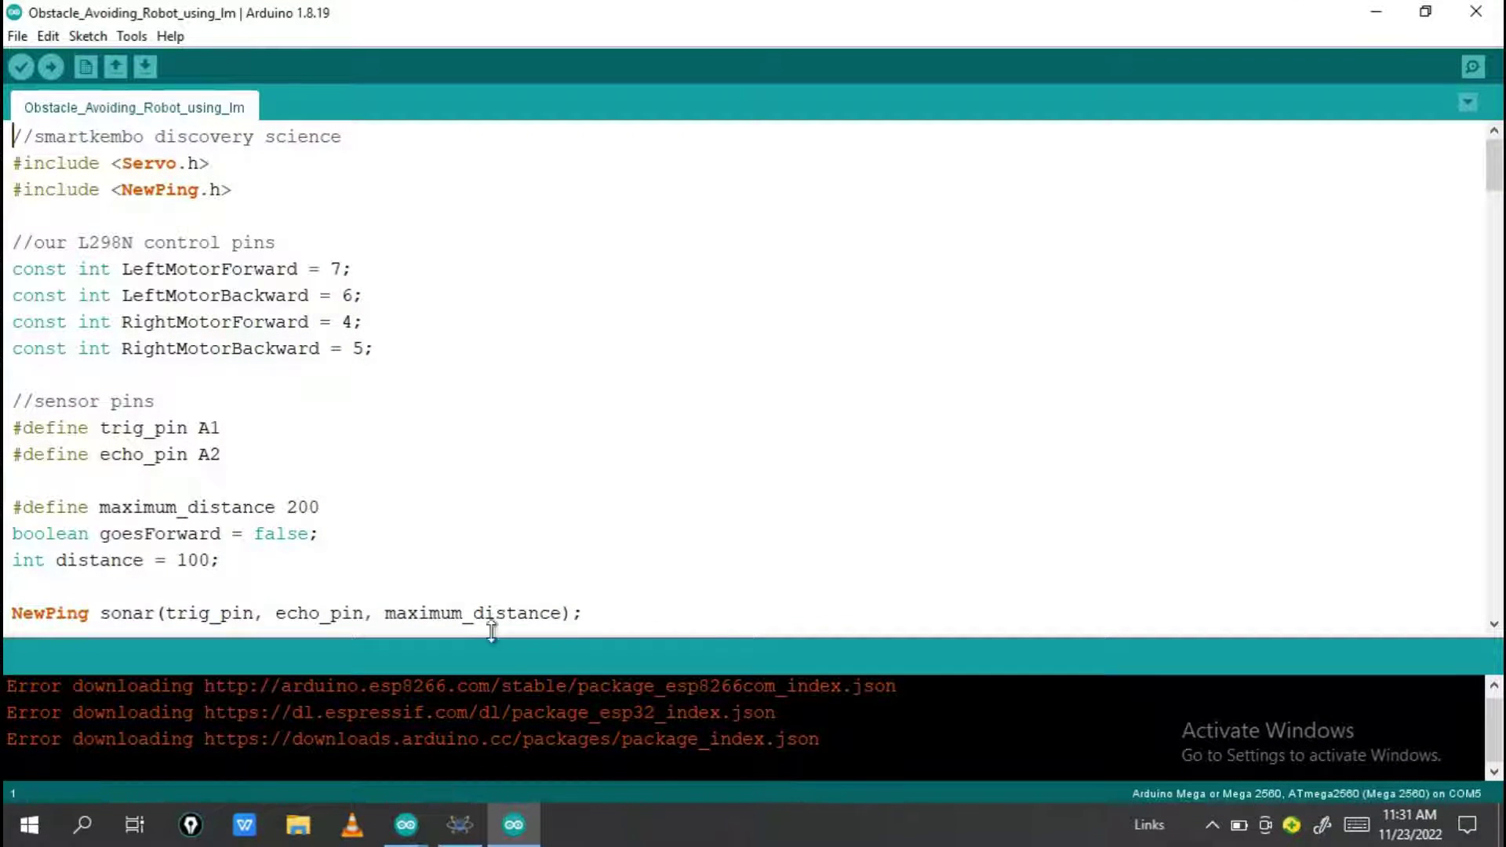
scroll(491, 615, down, 10)
scroll(478, 457, up, 10)
scroll(294, 380, down, 5)
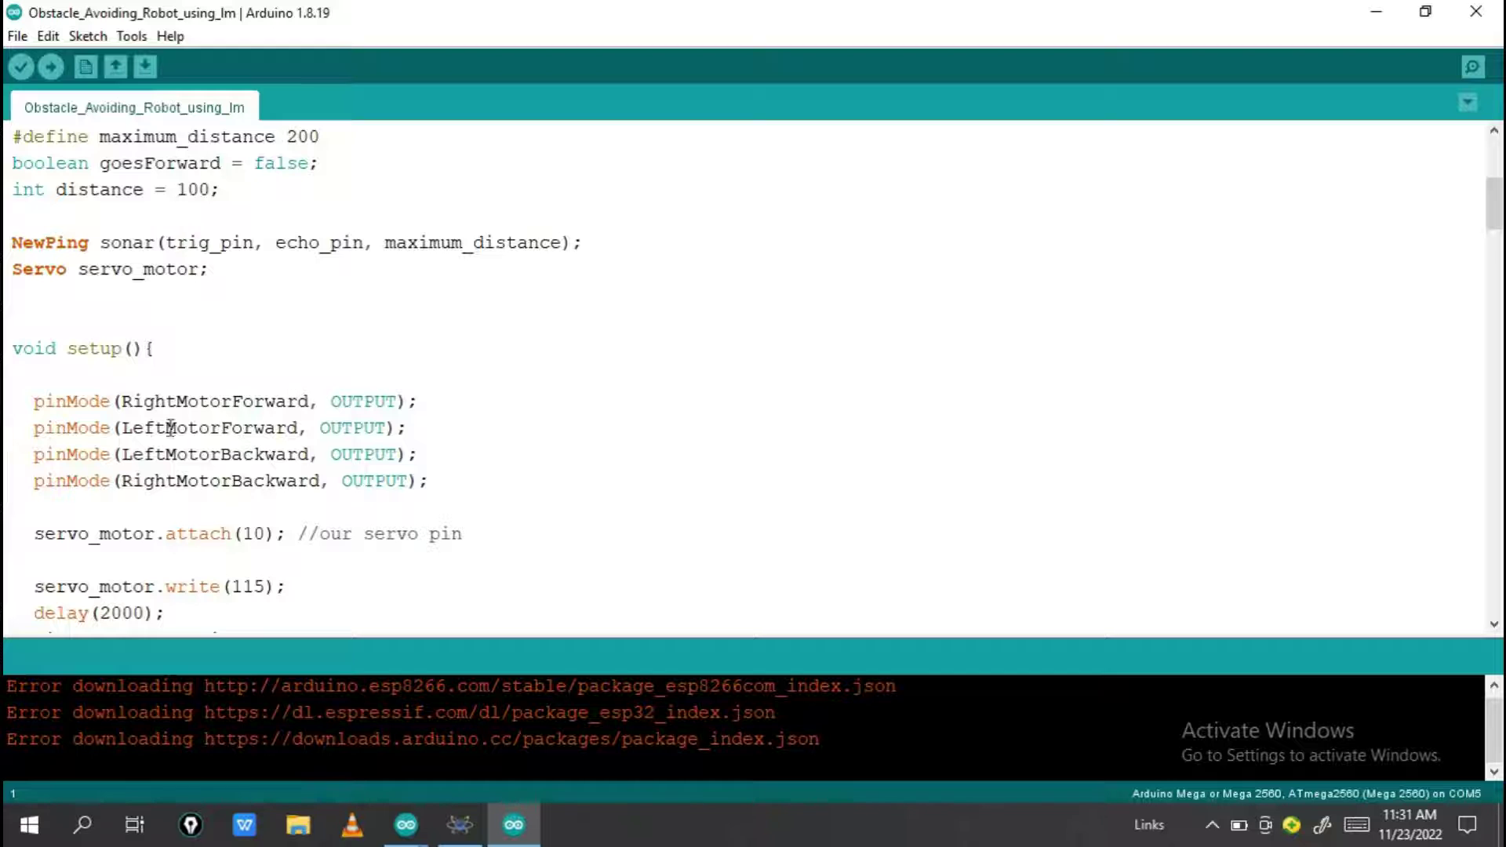
scroll(164, 424, down, 8)
scroll(160, 400, up, 13)
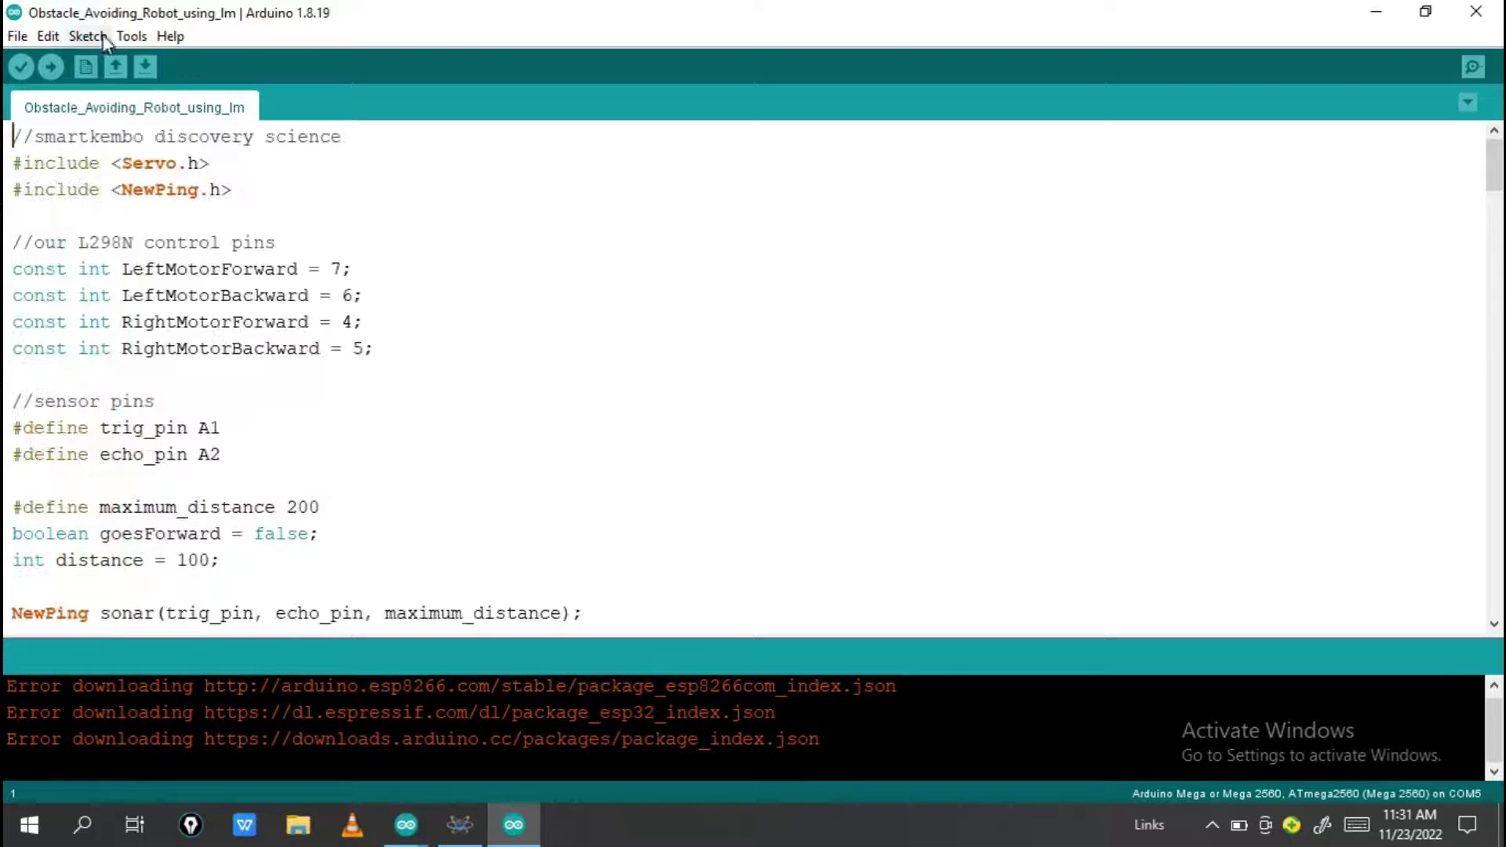
Verify the sketch, compiling to 4260 bytes of program storage and 186 bytes of globals.
click(19, 67)
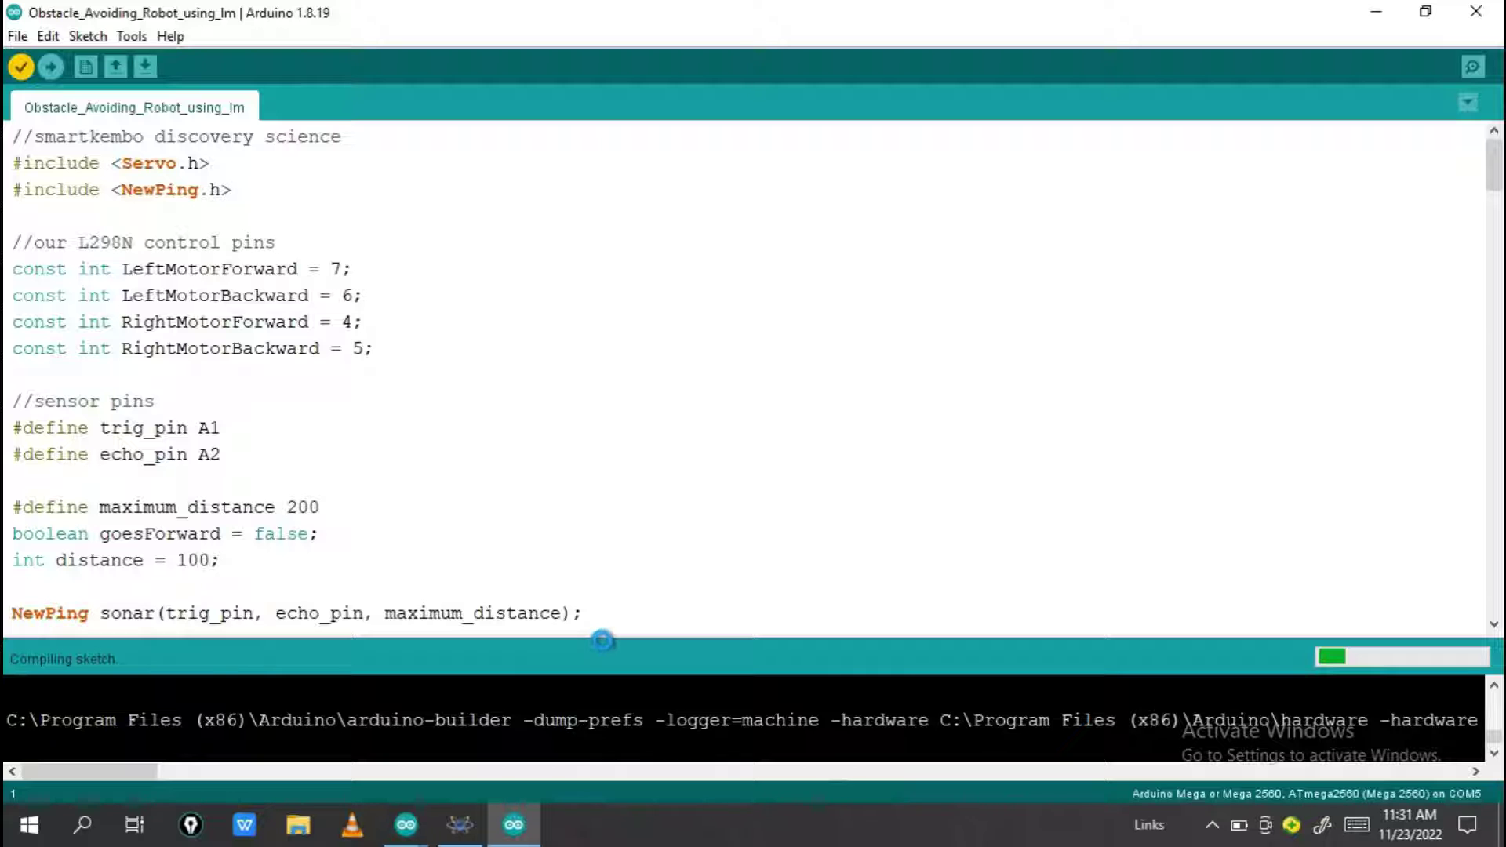
scroll(450, 526, down, 5)
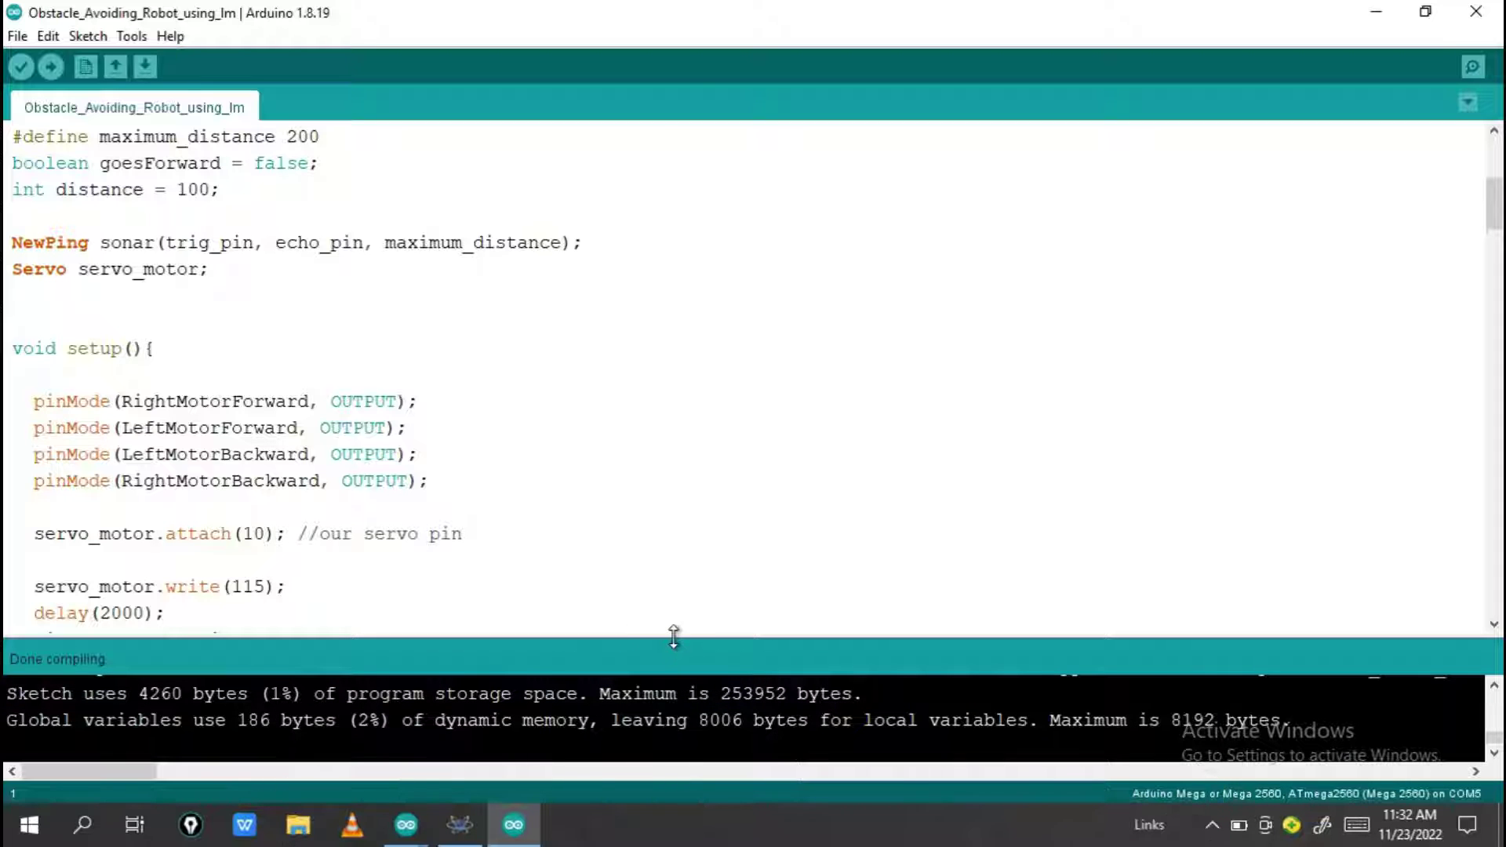
drag(673, 636, 676, 432)
drag(102, 772, 263, 791)
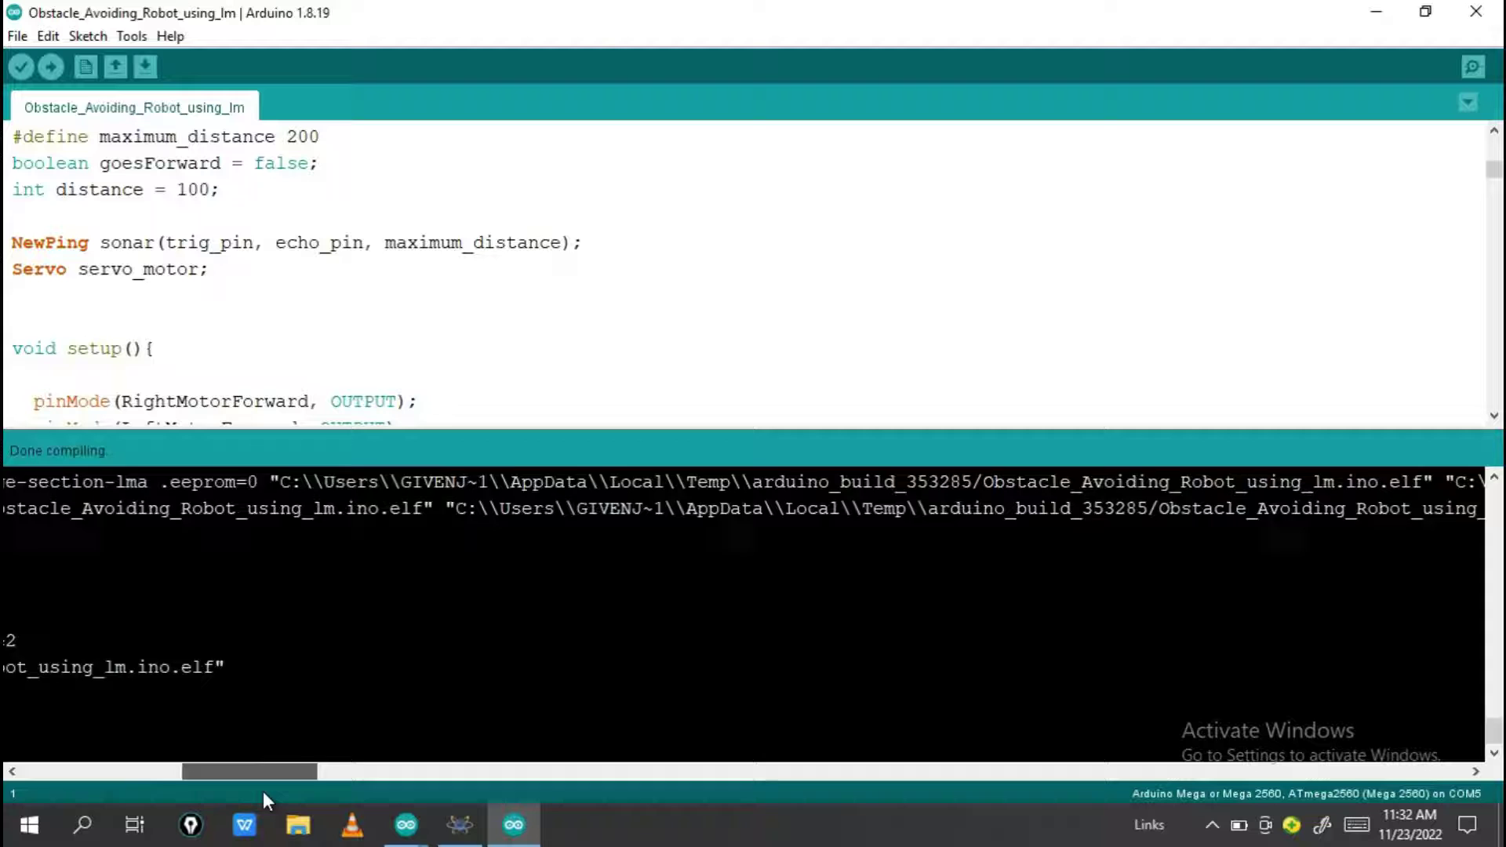
drag(262, 792, 300, 608)
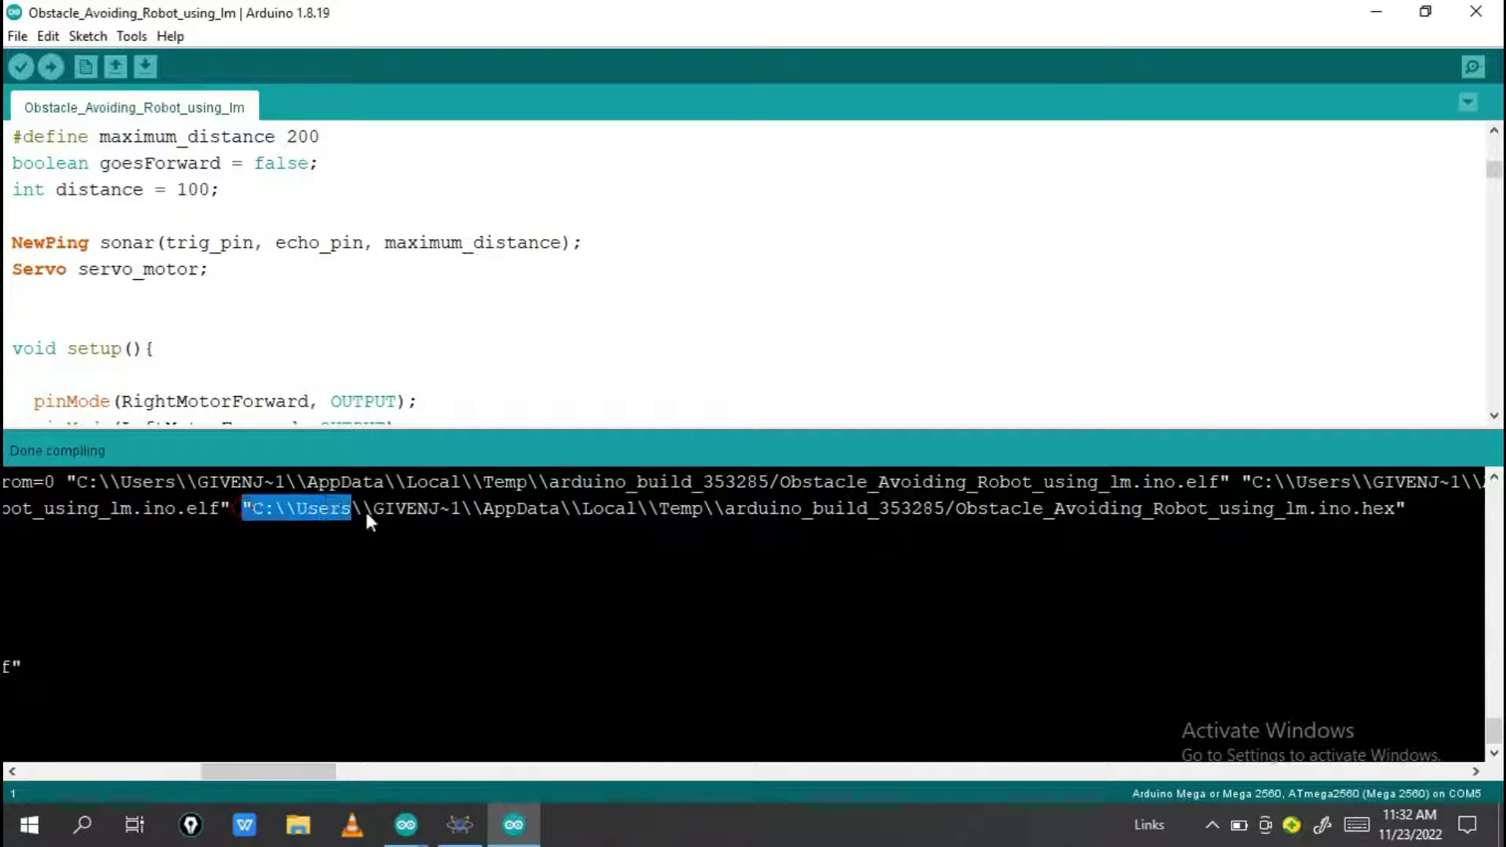
Select the quoted .hex file path in the build output, then return to the Proteus schematic.
drag(241, 506, 5, 583)
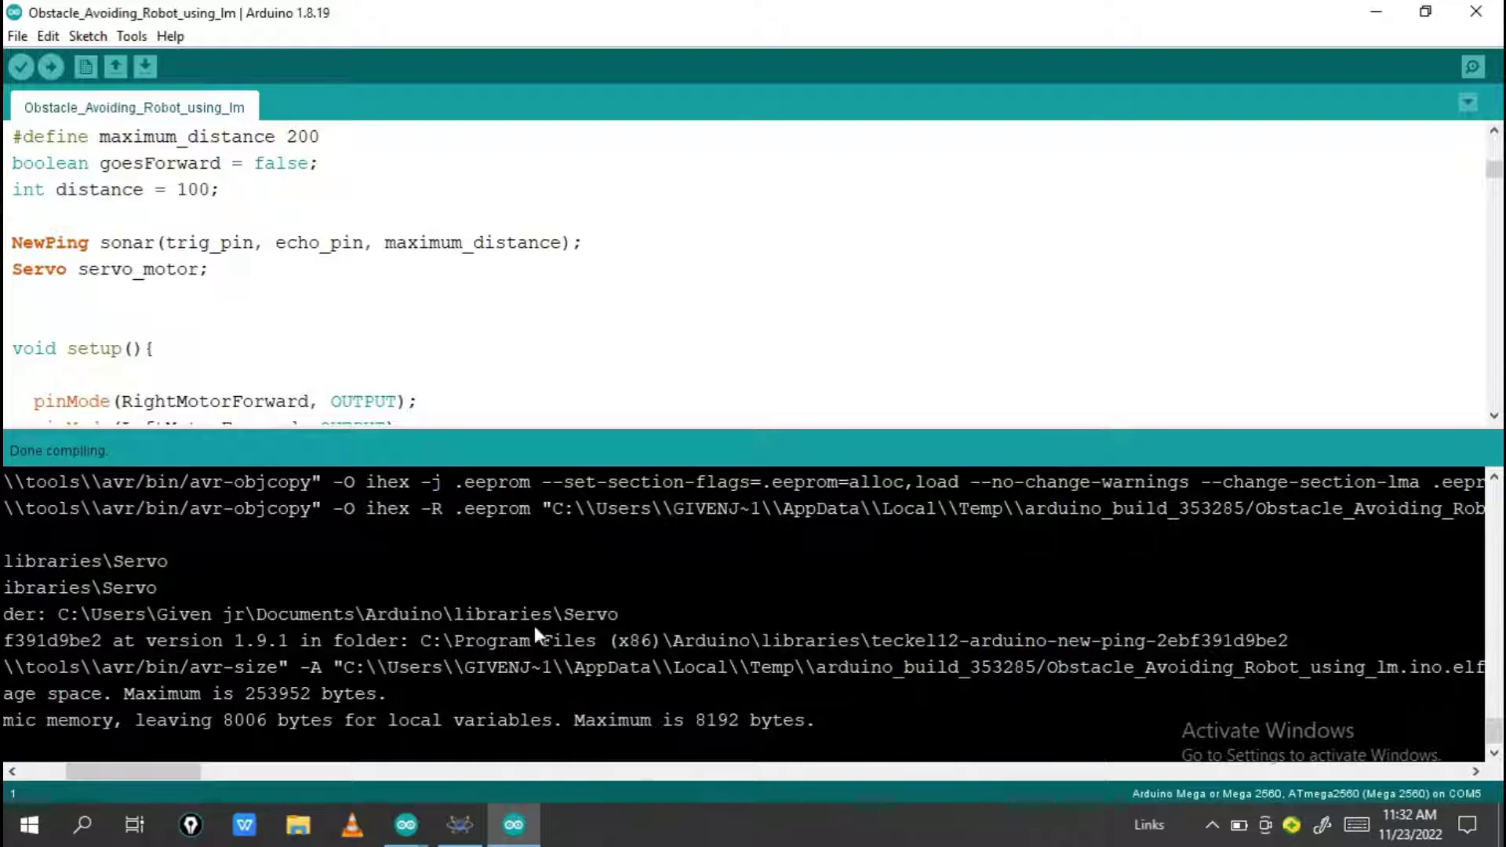
mouse_move(186, 771)
mouse_down()
mouse_move(344, 771)
mouse_move(132, 765)
mouse_move(321, 763)
mouse_up()
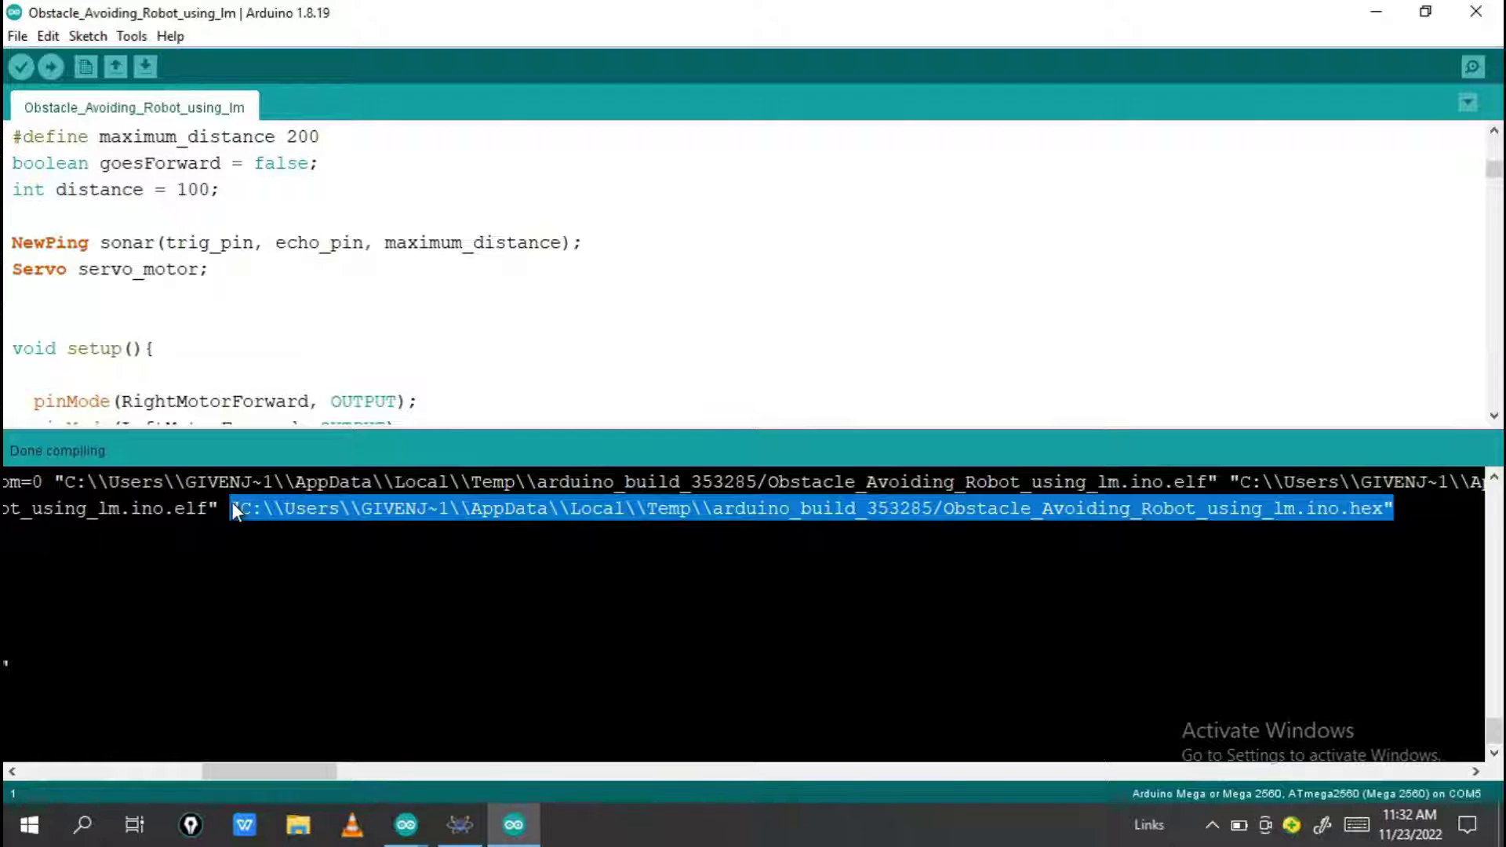
mouse_move(233, 502)
mouse_down()
mouse_move(330, 528)
mouse_move(1385, 545)
mouse_up()
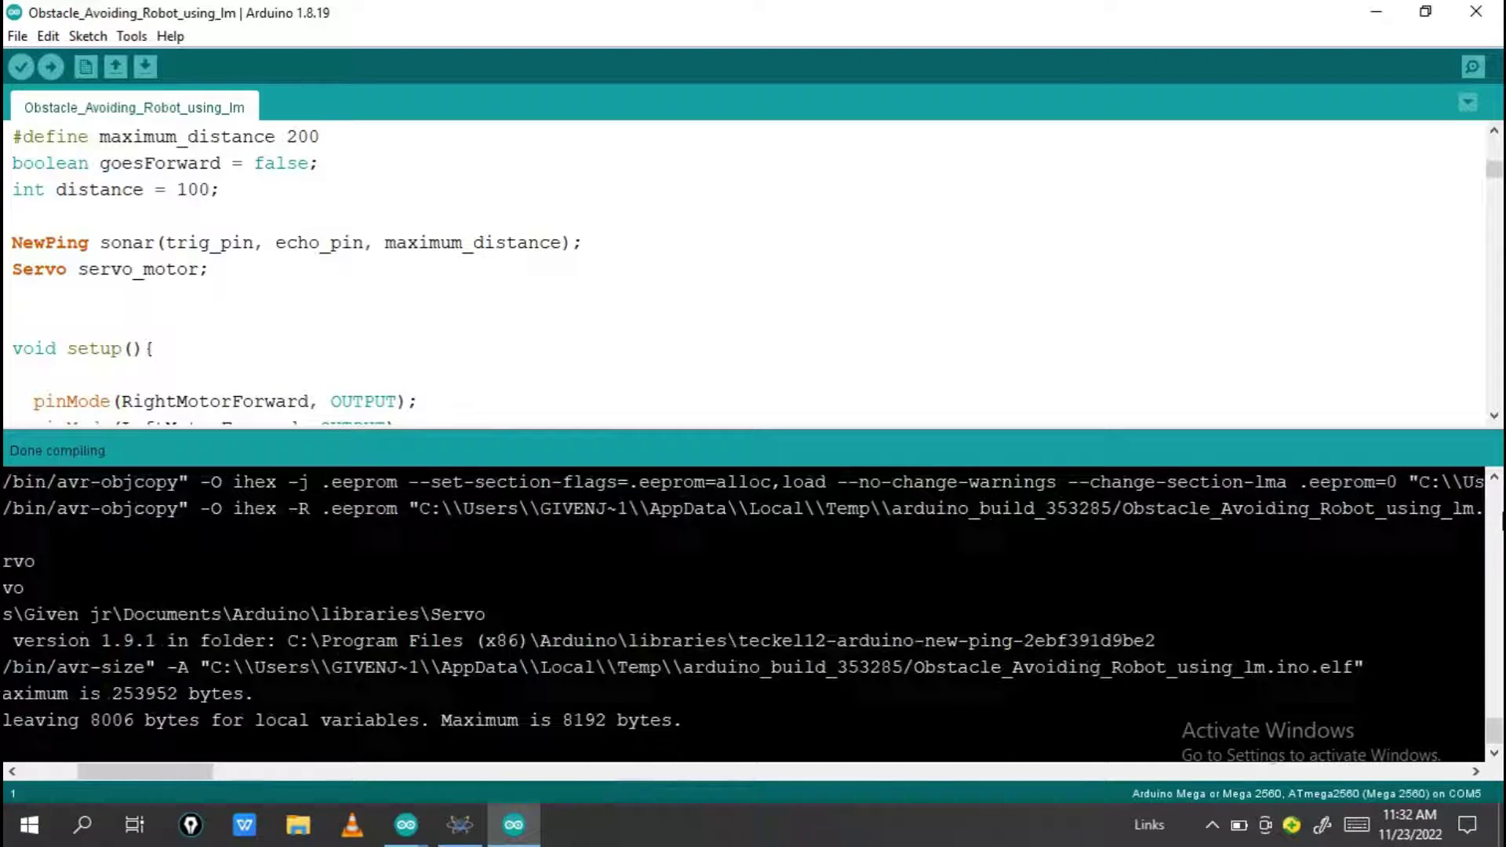
drag(1503, 518, 1503, 507)
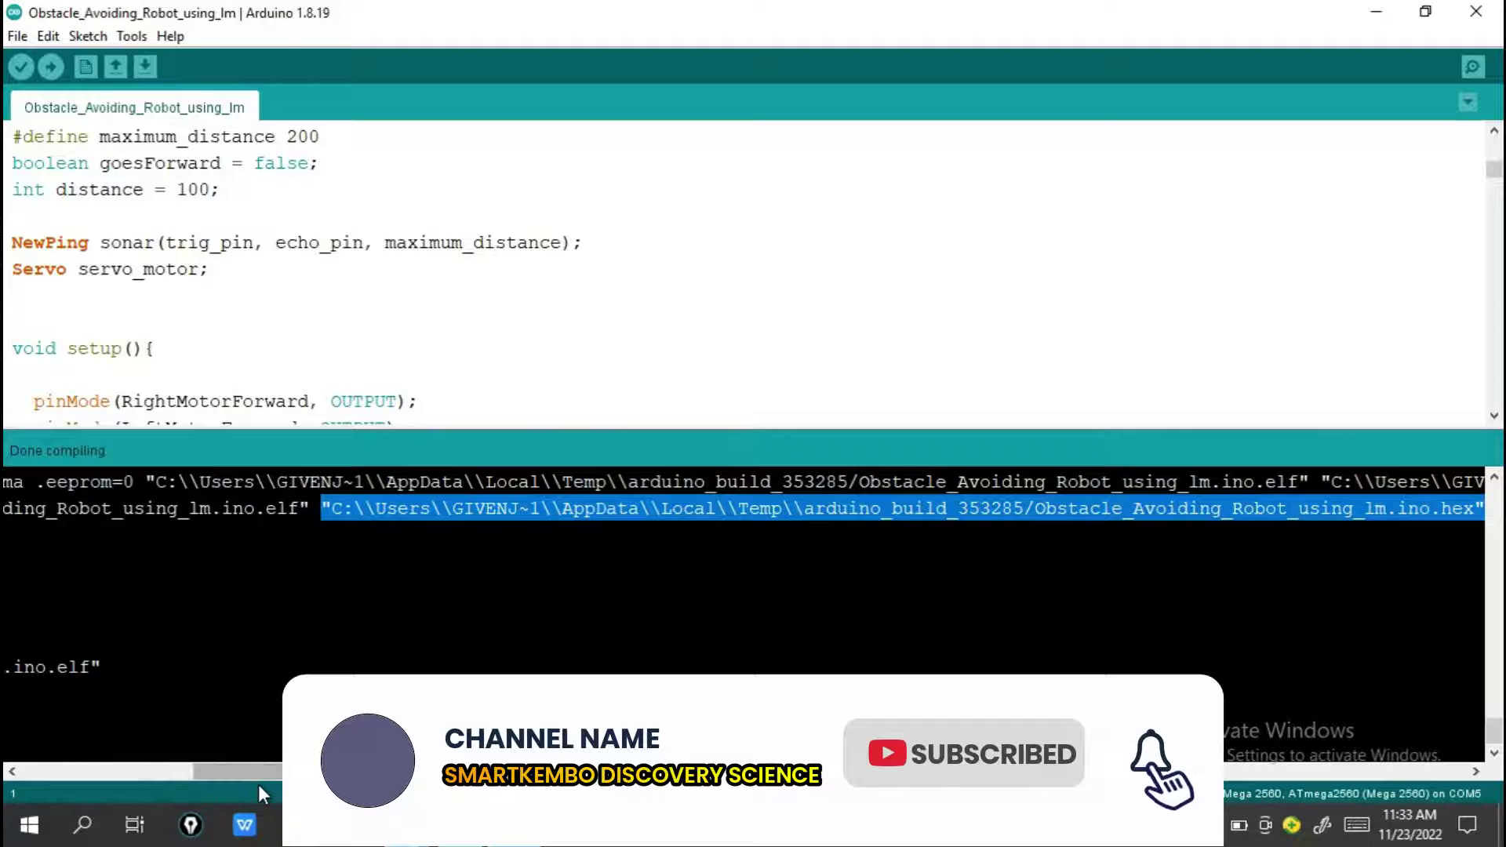
mouse_move(204, 772)
mouse_down()
mouse_move(183, 771)
mouse_move(293, 745)
mouse_up()
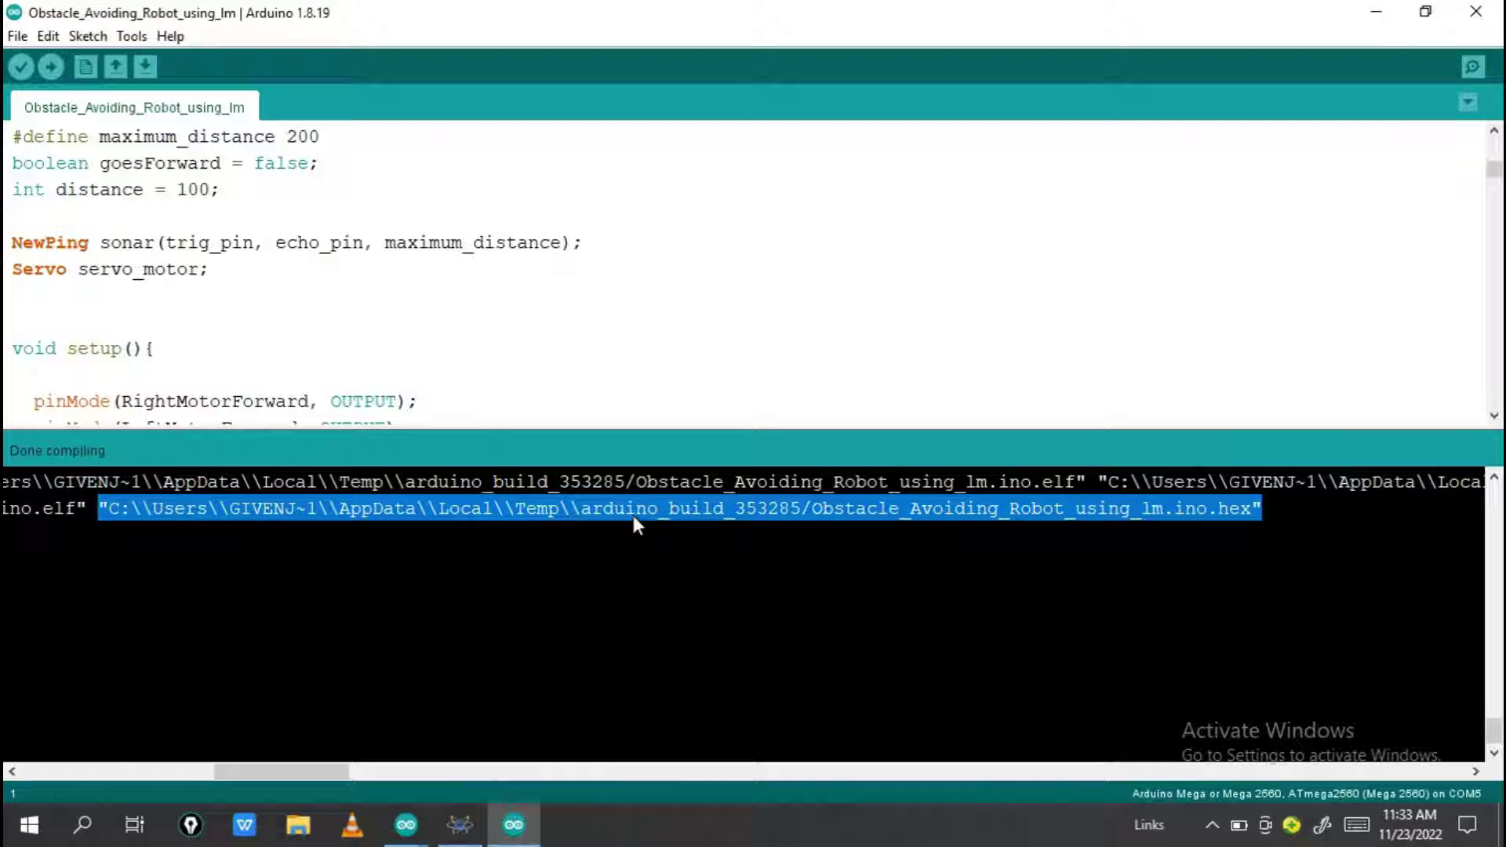
click(462, 829)
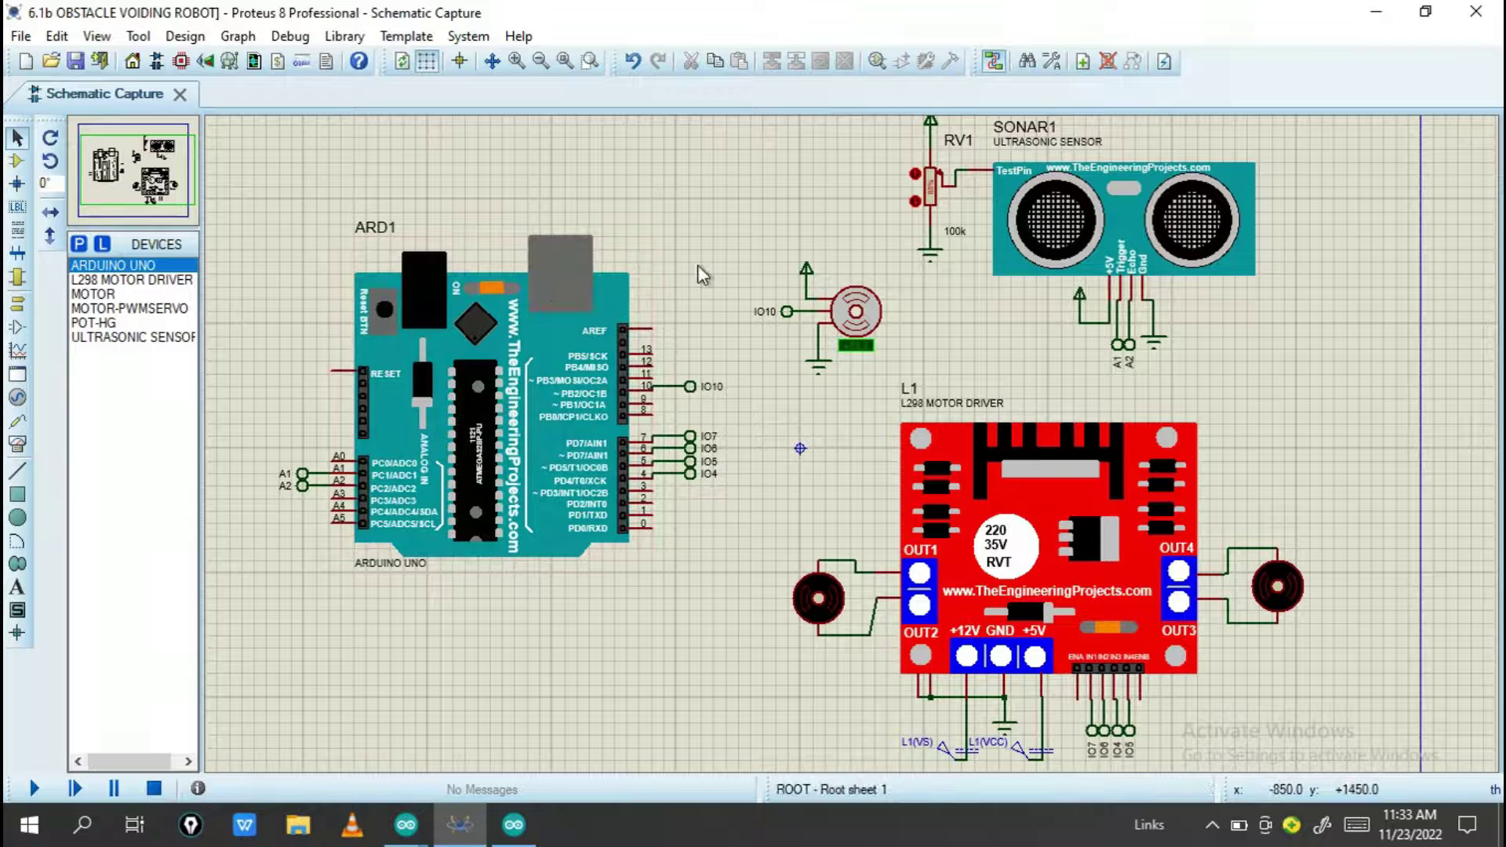
Replace ARD1's Program File with the pasted .hex path and confirm the component edit.
double_click(500, 438)
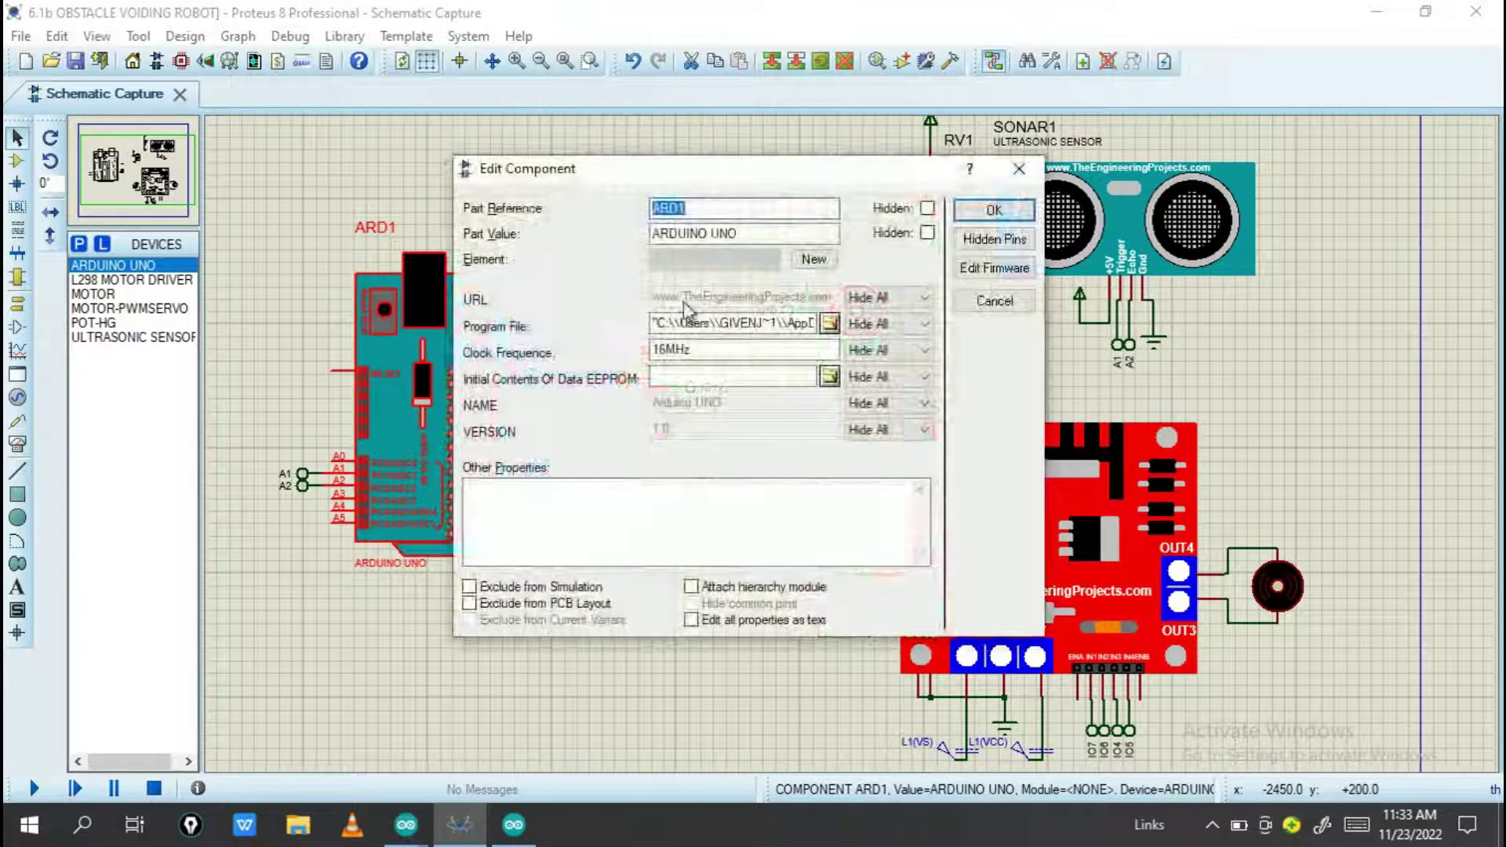
double_click(732, 322)
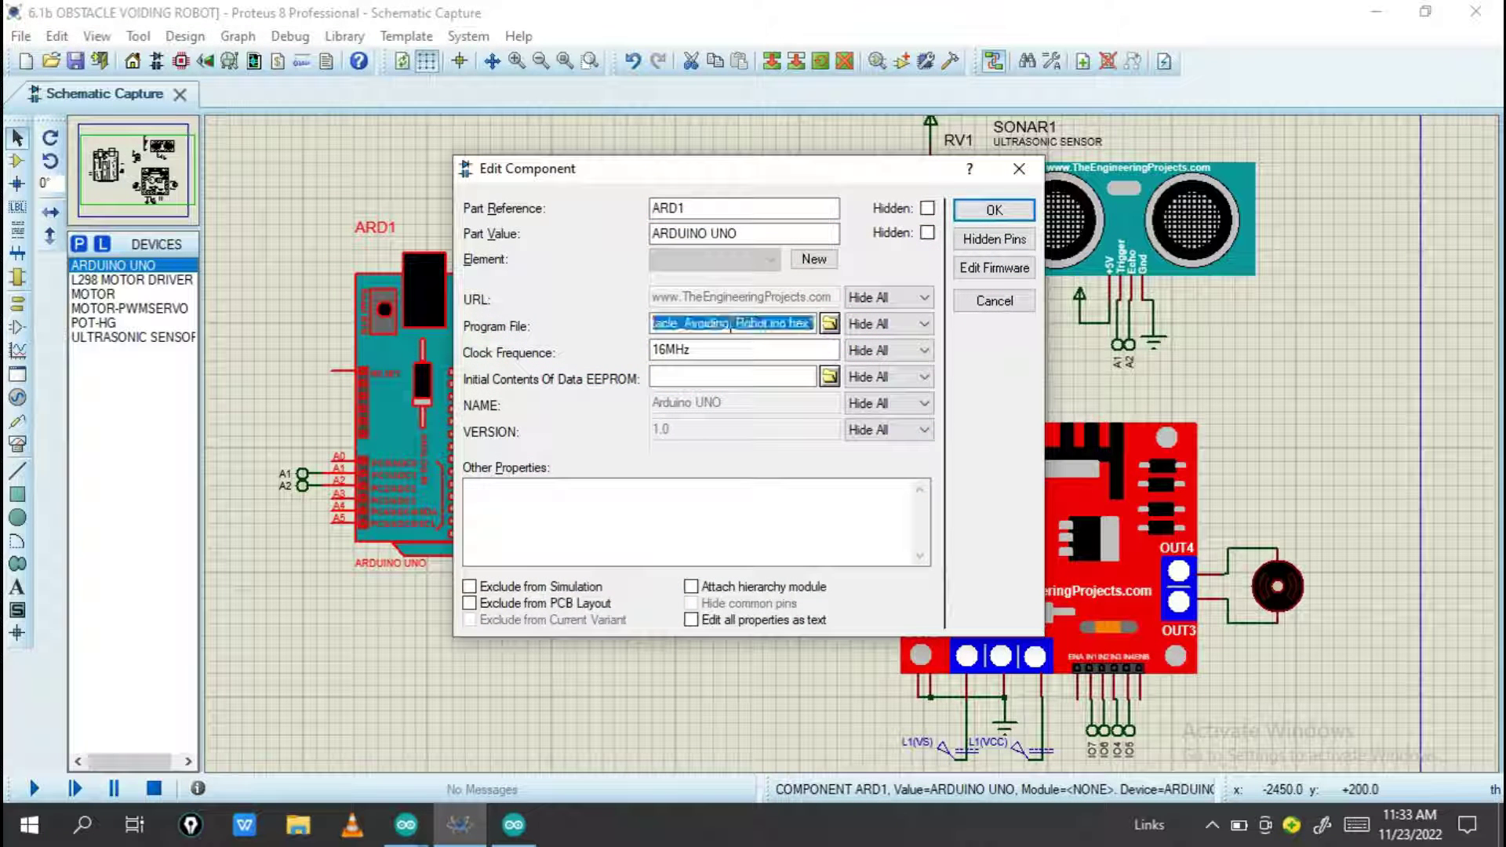
key(BackSpace)
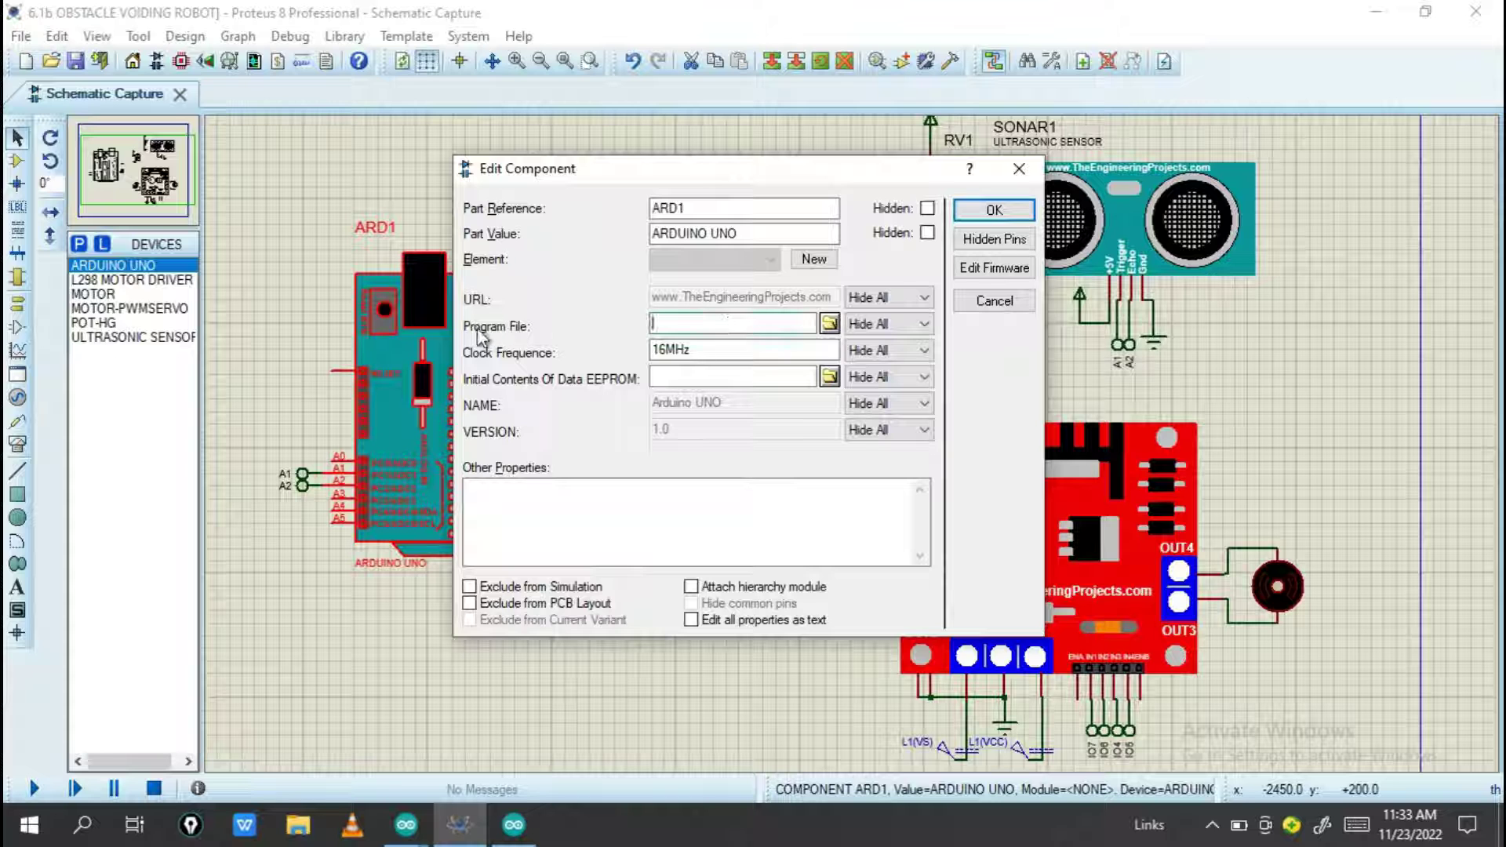
right_click(723, 315)
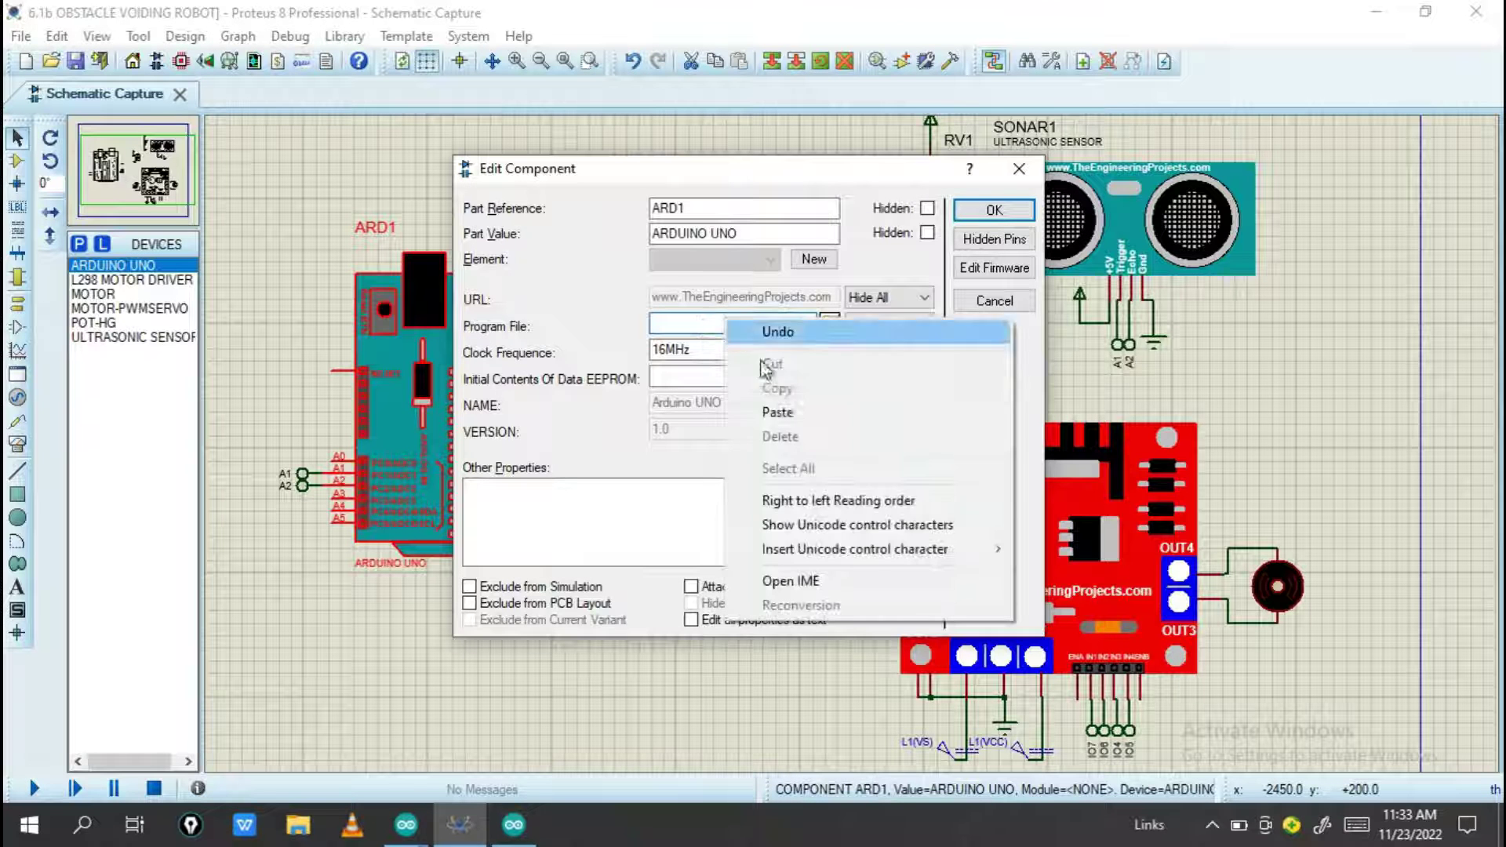
click(786, 415)
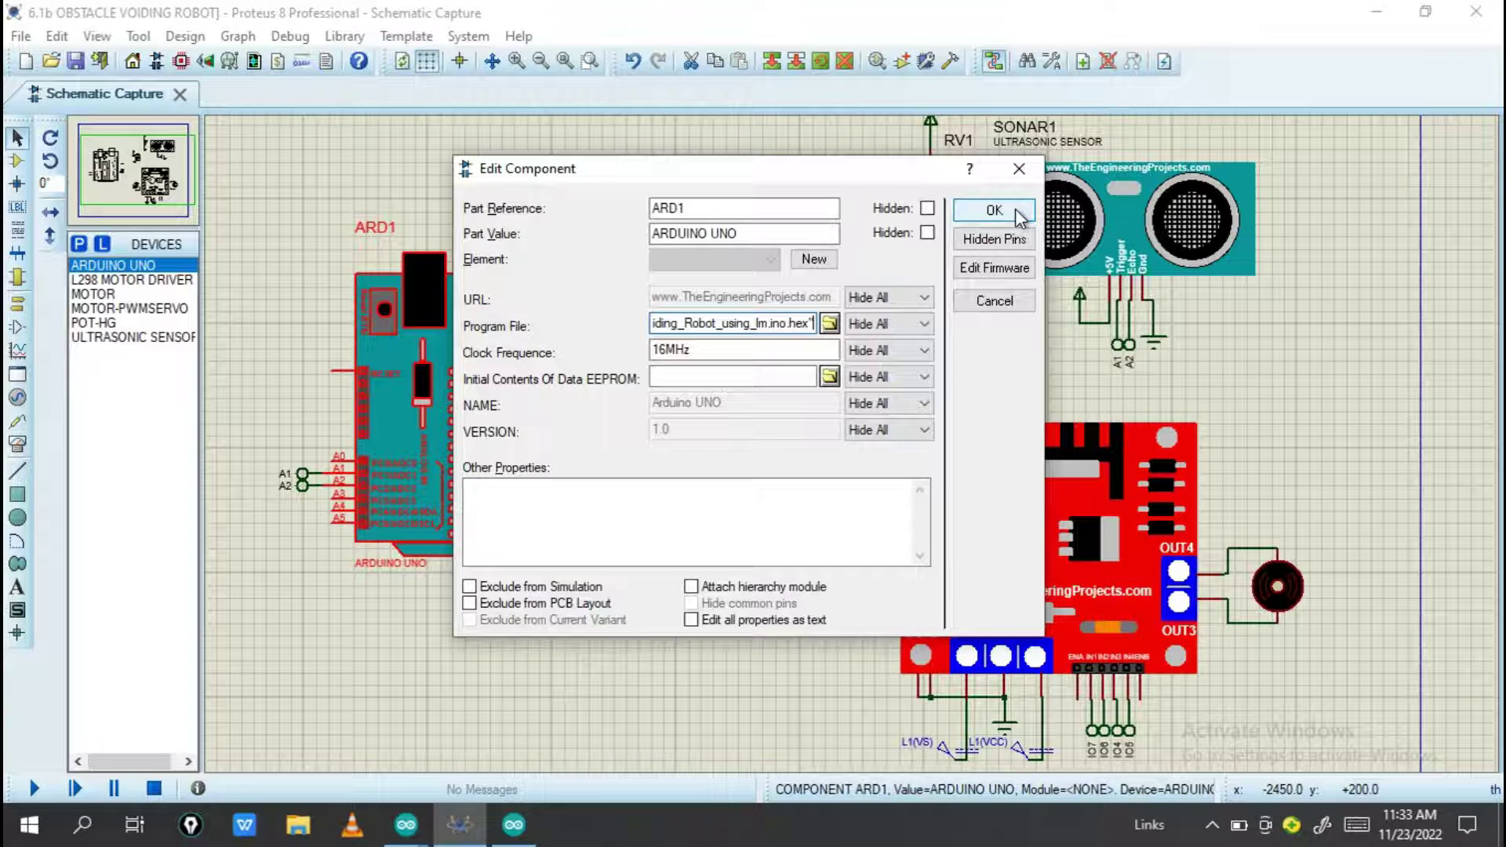
click(995, 210)
click(1485, 255)
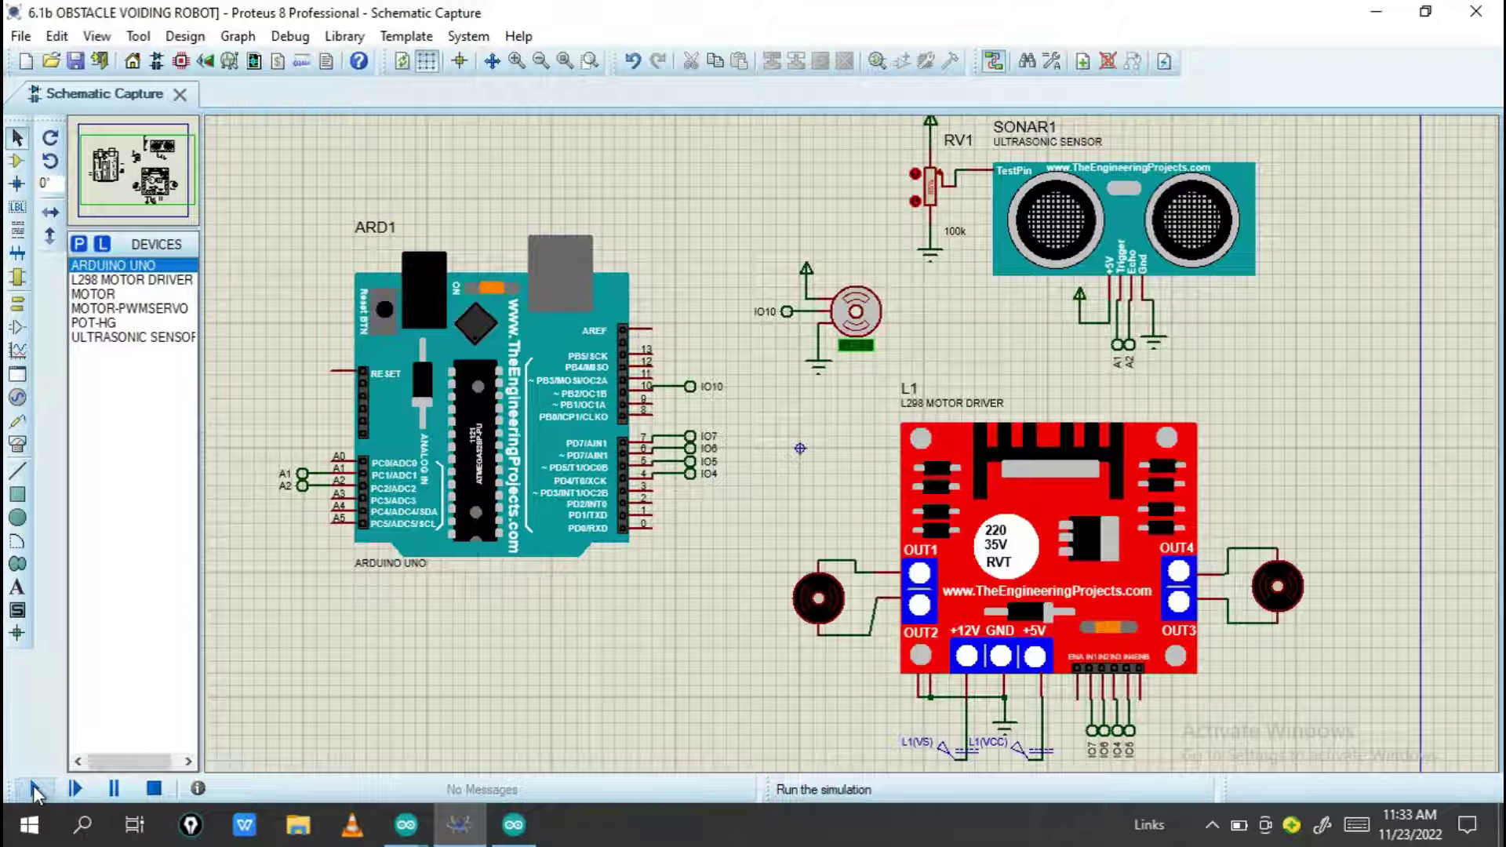
Run the simulation, view and close the invalid-opcode error log, then go to Arduino's Tools menu.
click(33, 786)
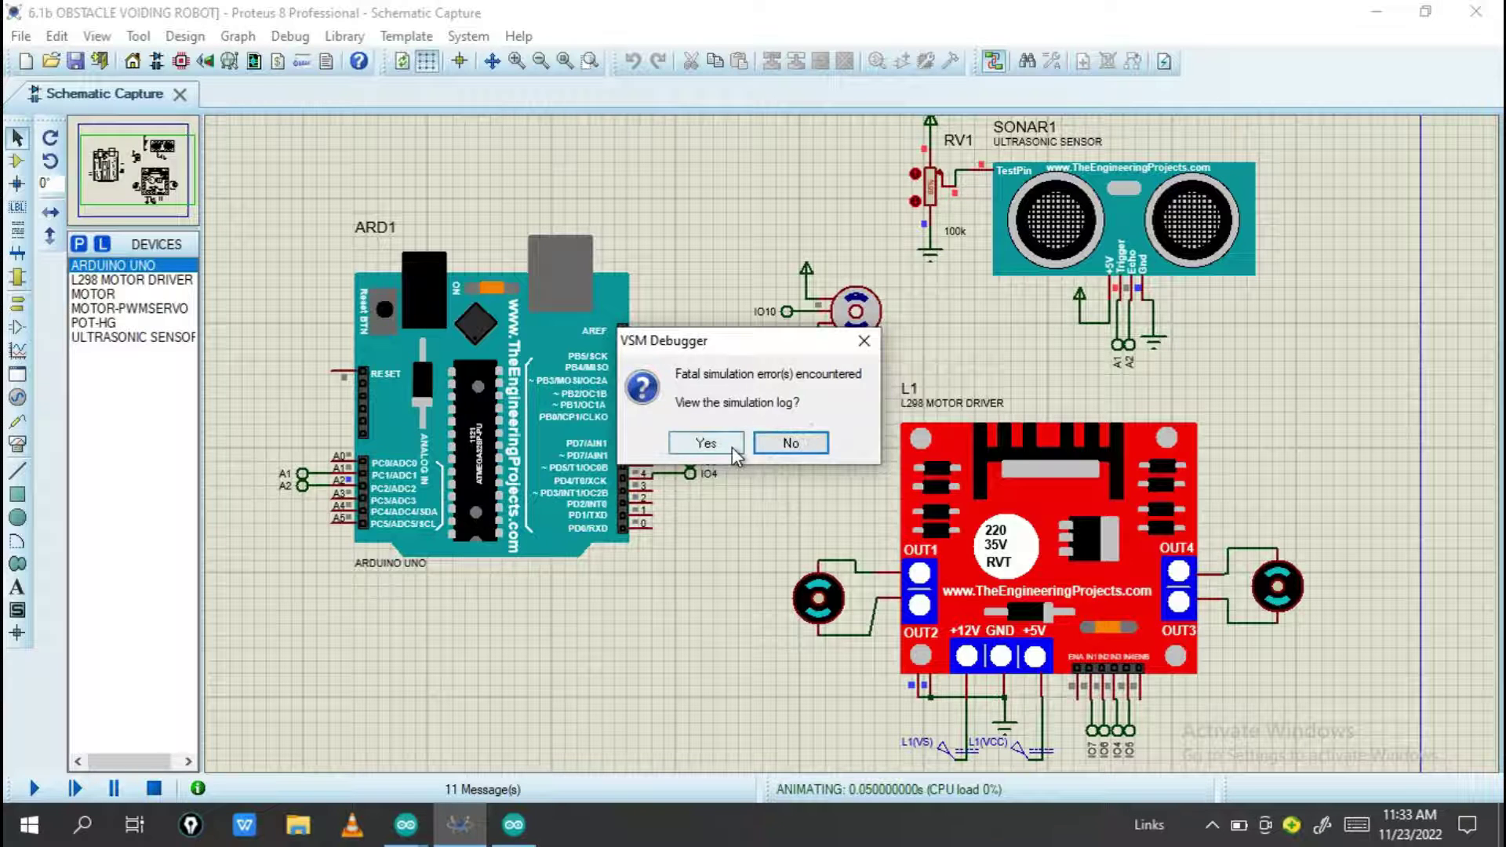
click(706, 443)
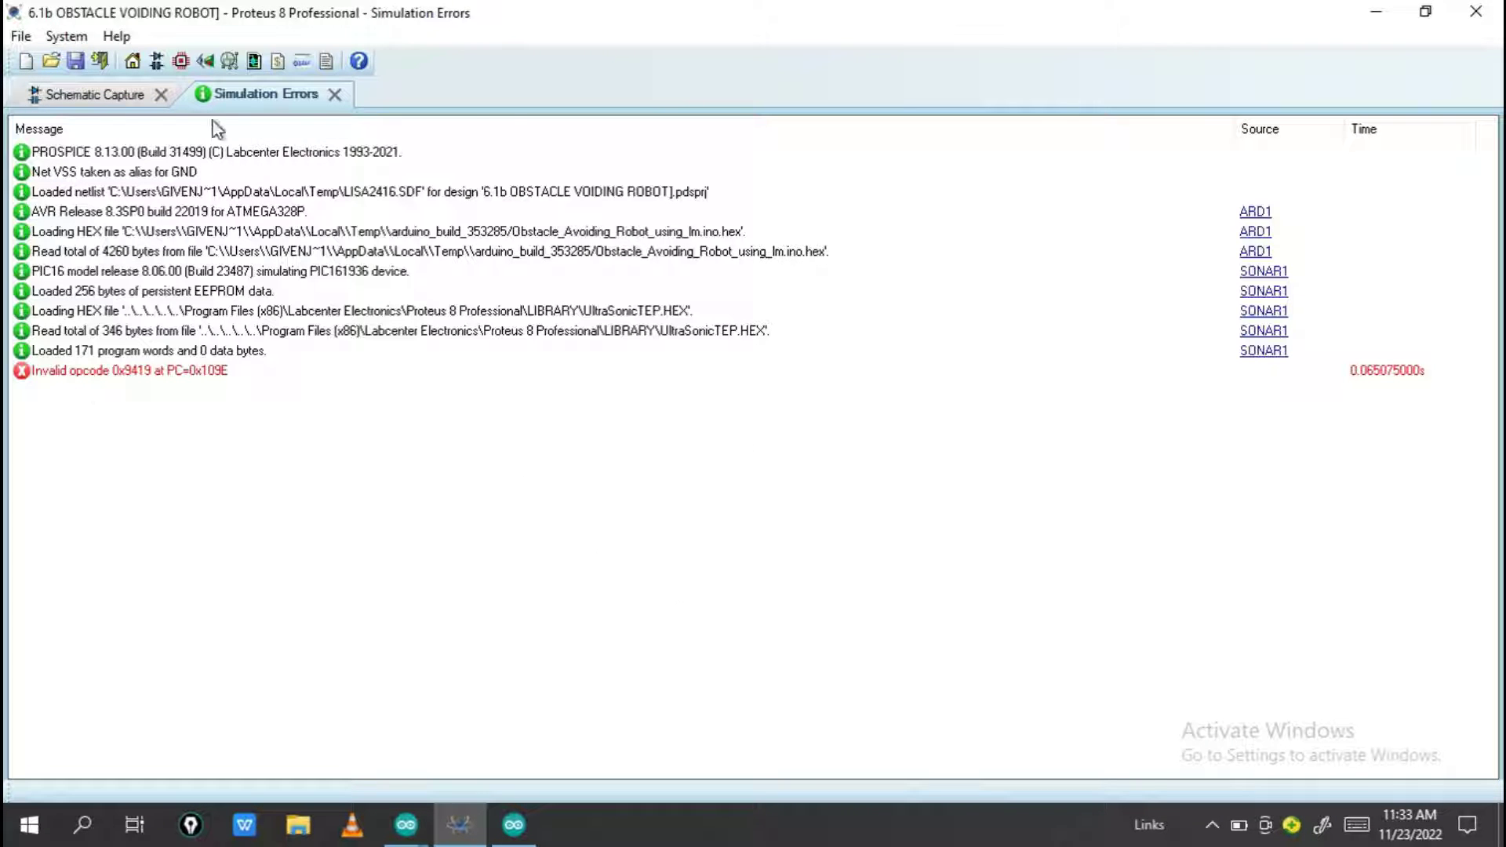
click(334, 94)
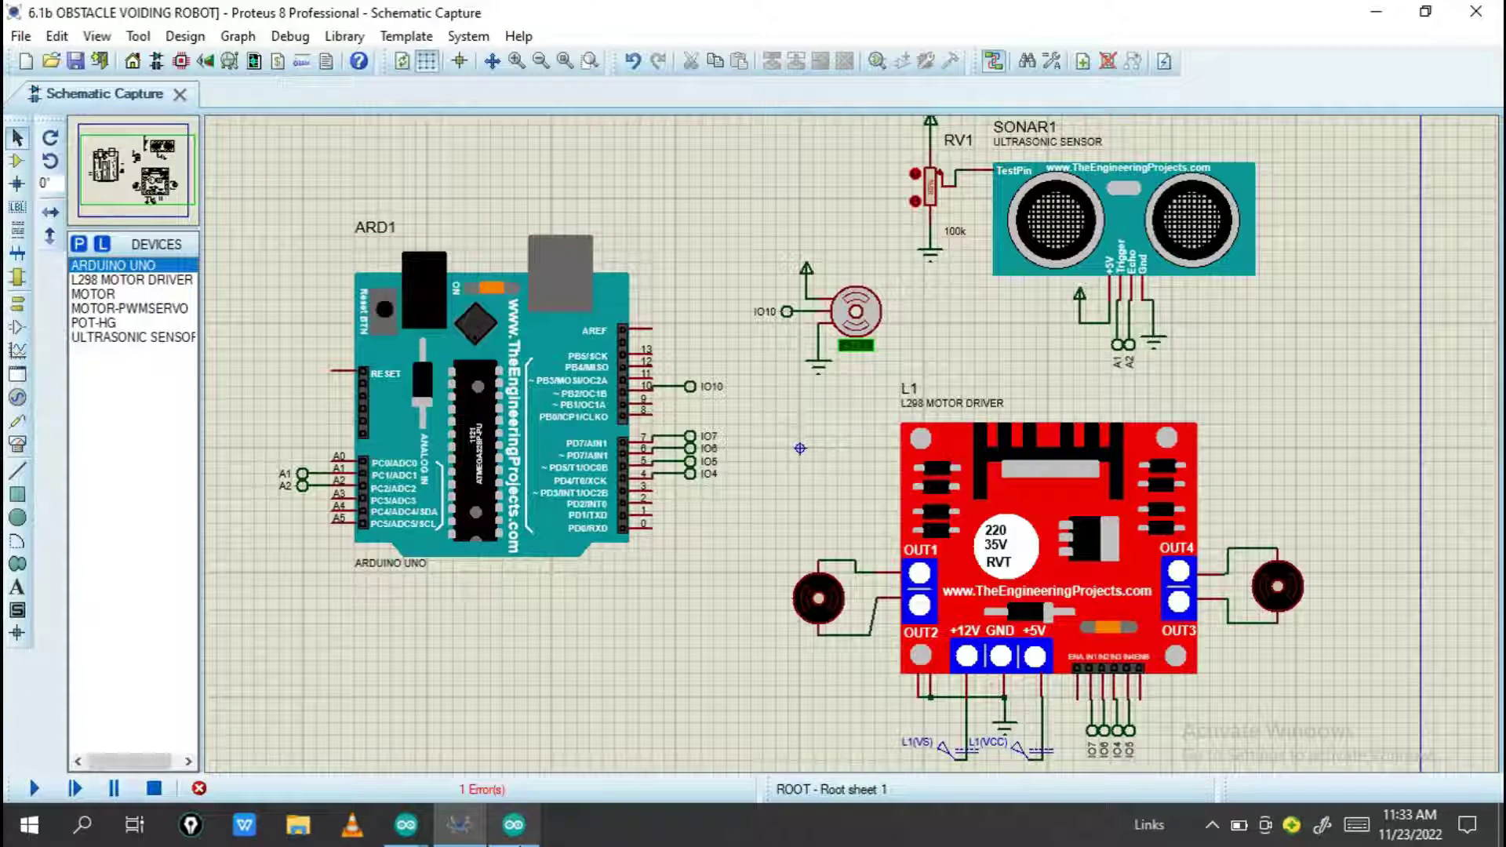
click(513, 824)
click(133, 36)
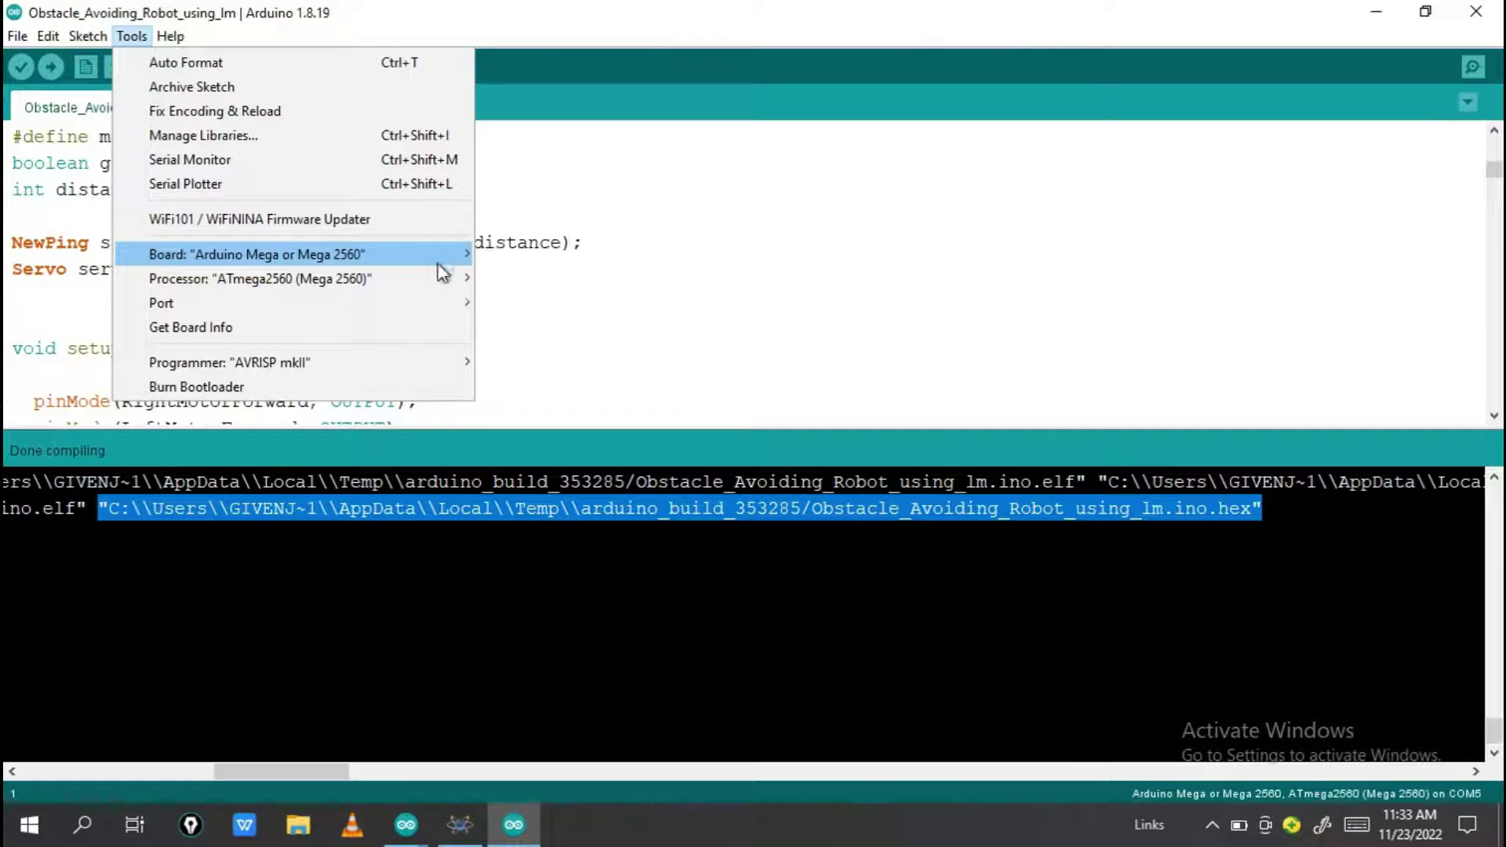
mouse_move(564, 280)
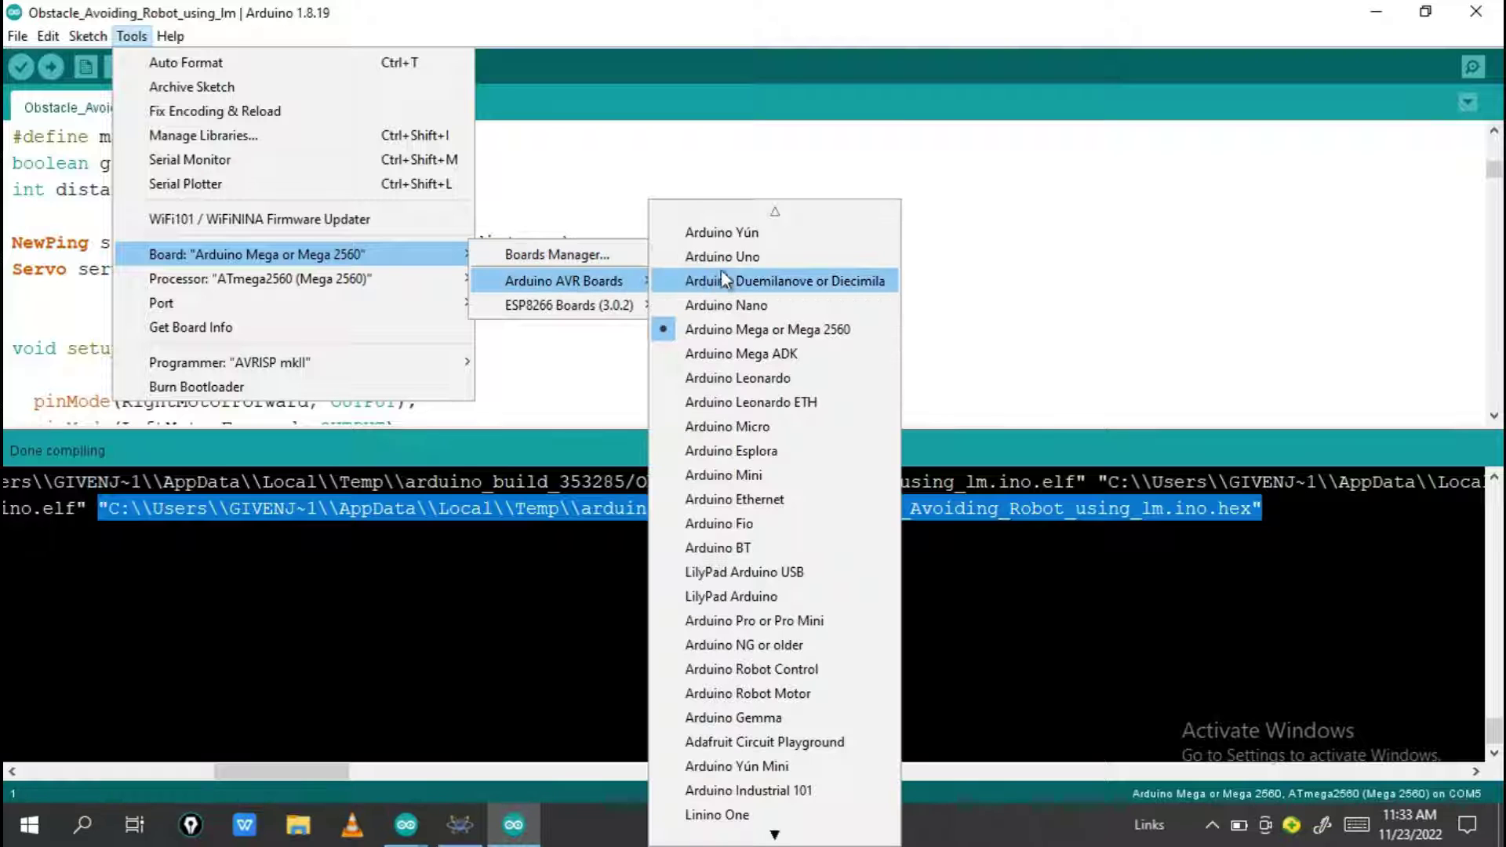
Select Arduino Uno as the target board and recompile the sketch.
click(722, 257)
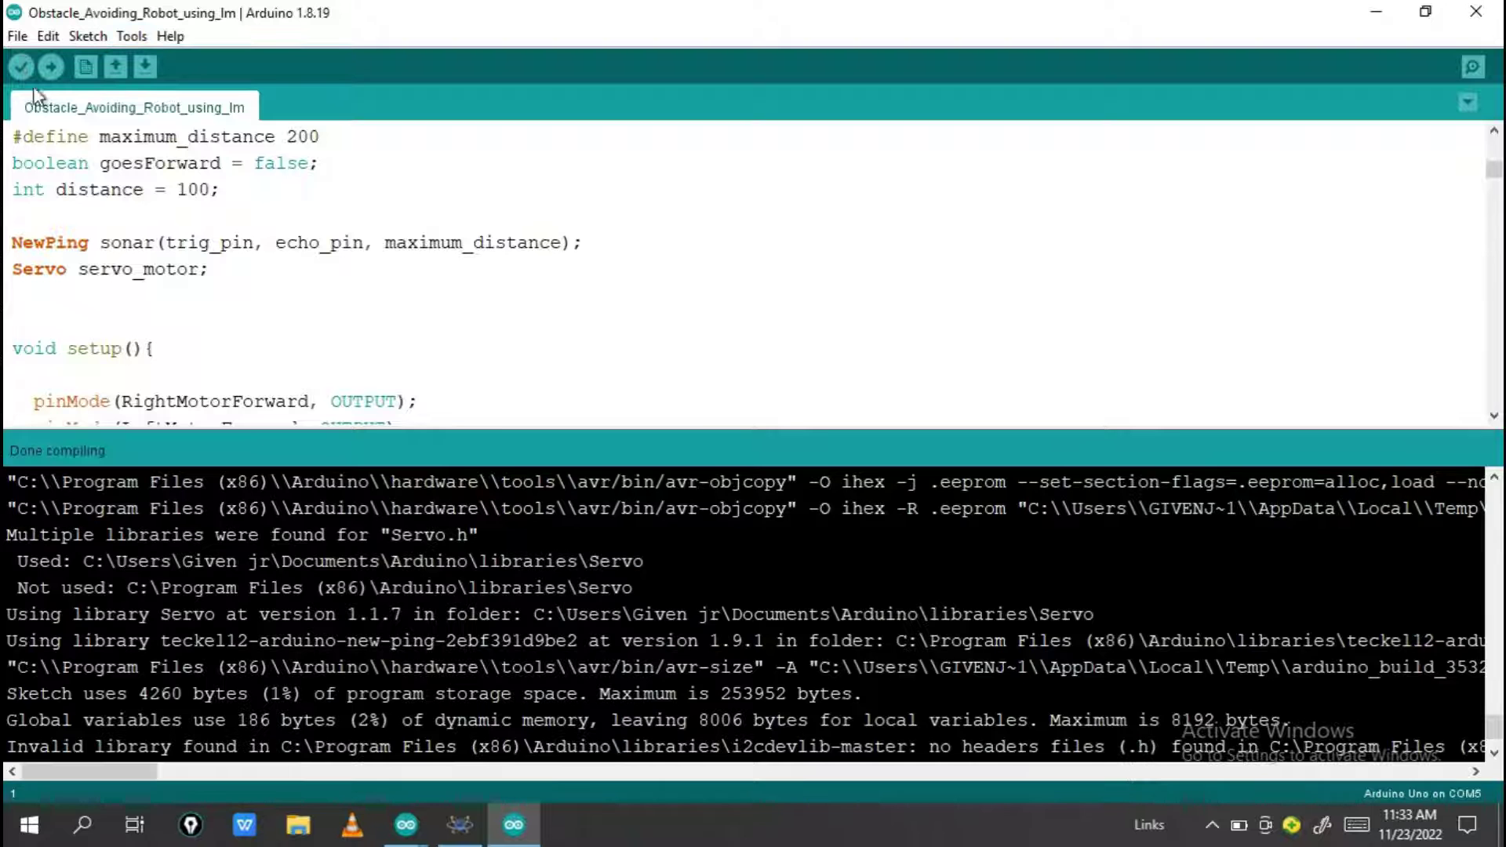
click(21, 67)
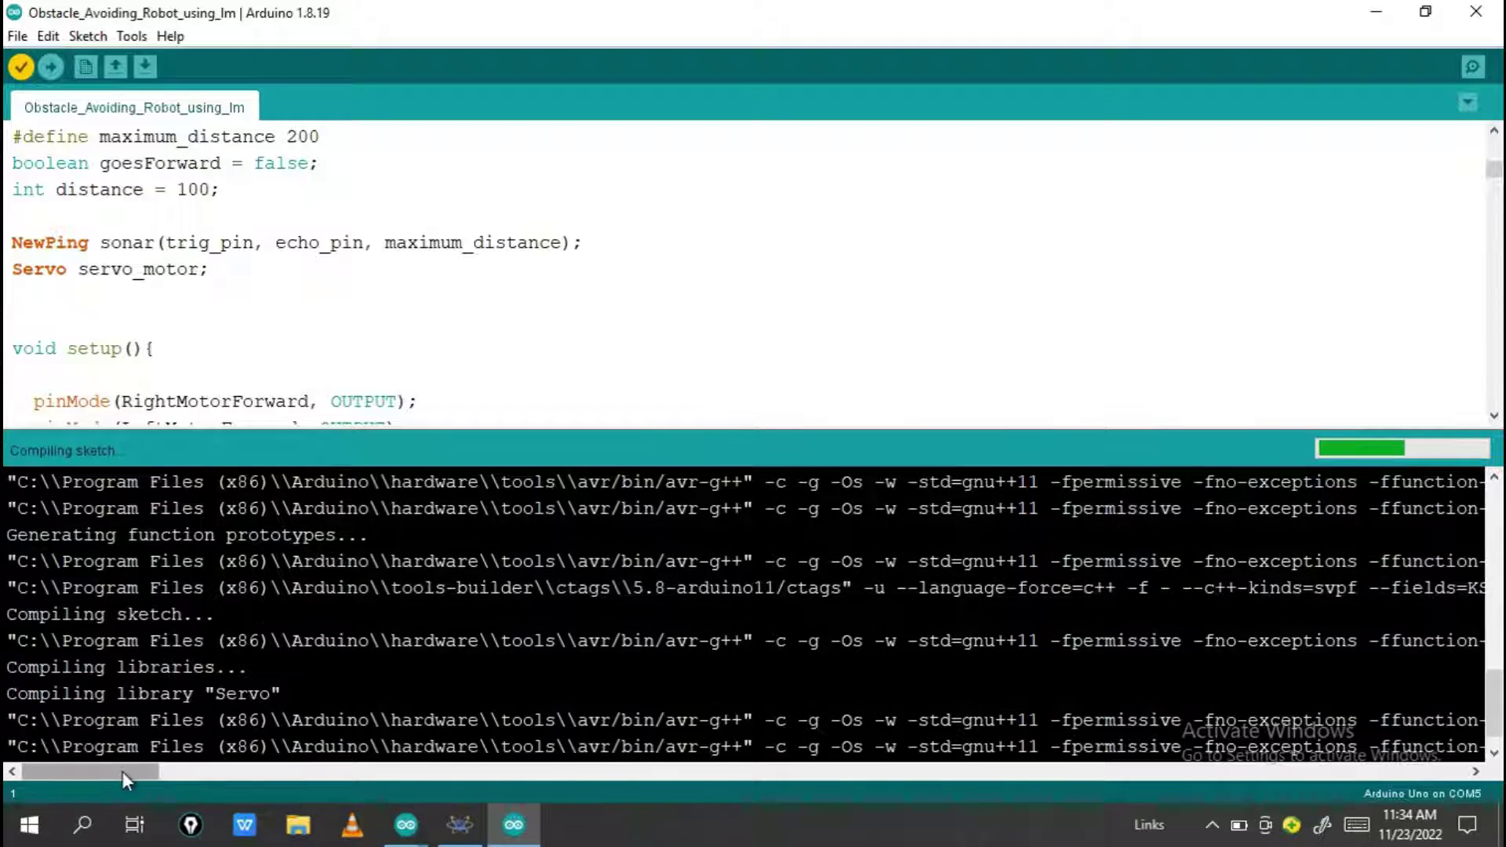
mouse_move(123, 771)
mouse_down()
mouse_move(154, 774)
mouse_move(114, 798)
mouse_move(195, 773)
mouse_move(110, 778)
mouse_up()
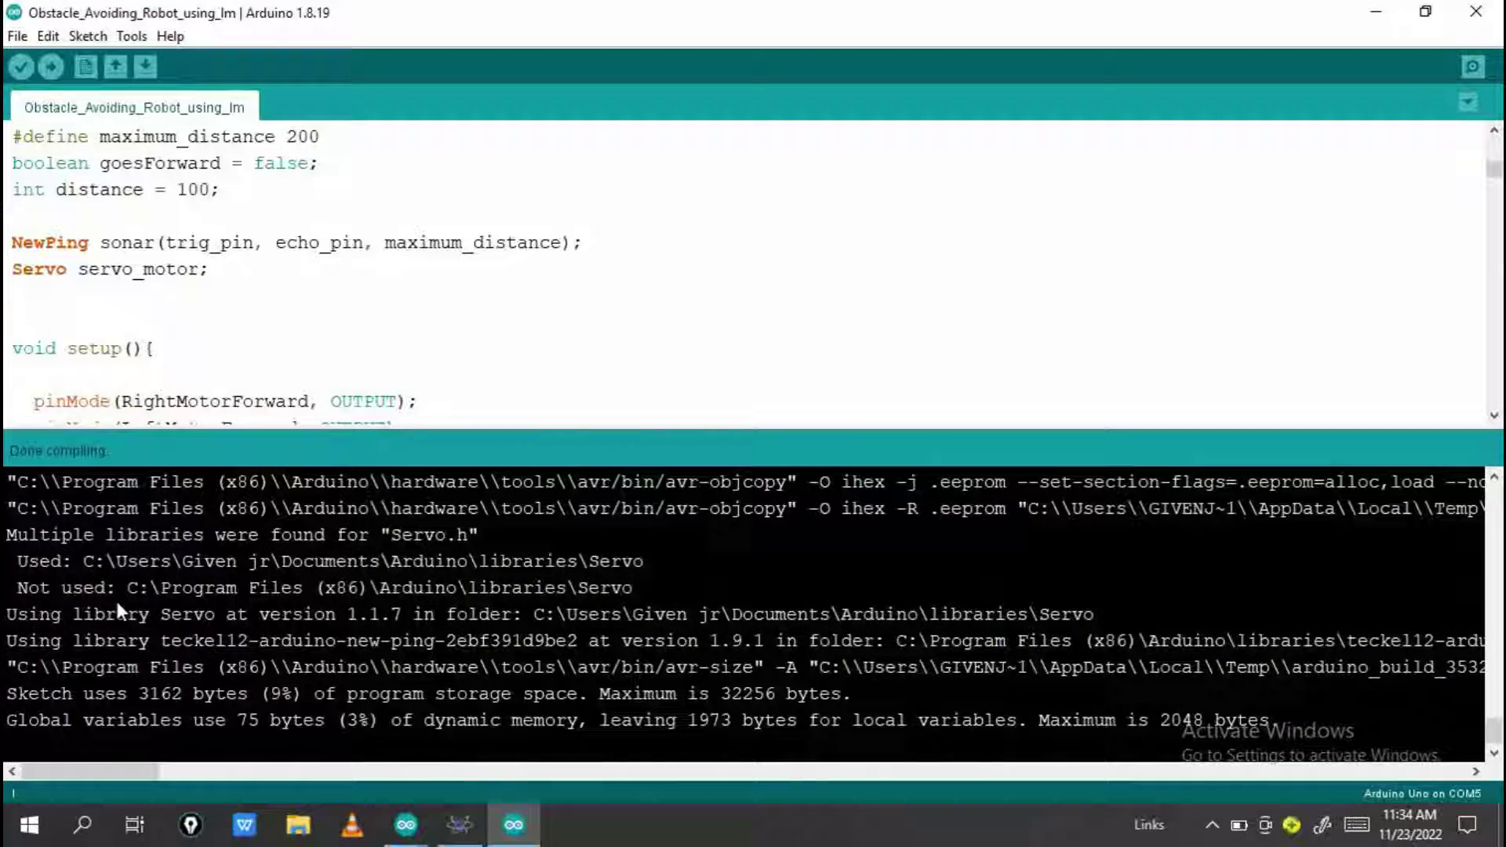
drag(170, 773, 321, 759)
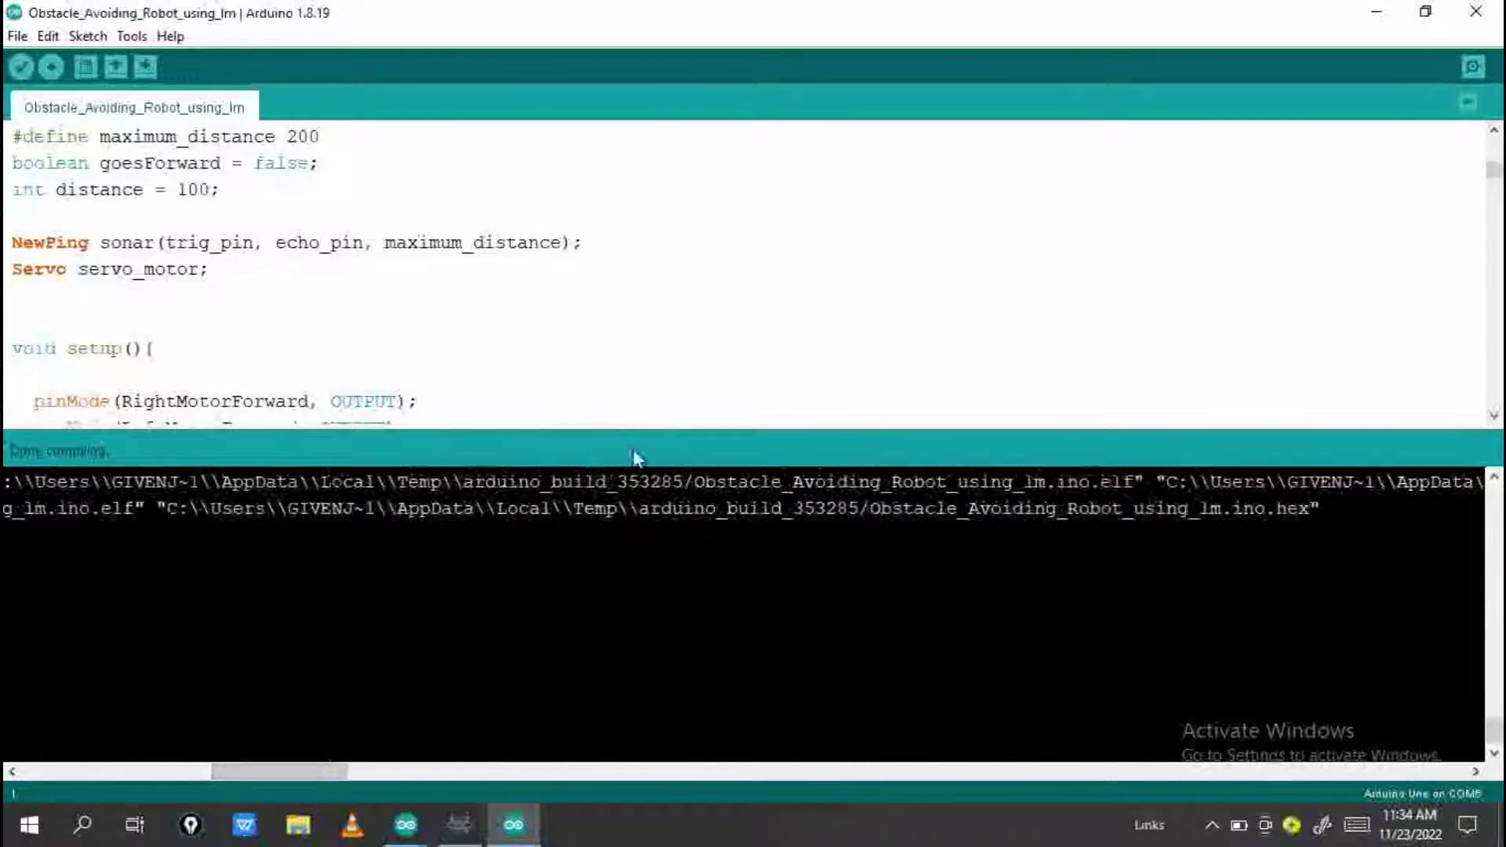
drag(160, 508, 256, 510)
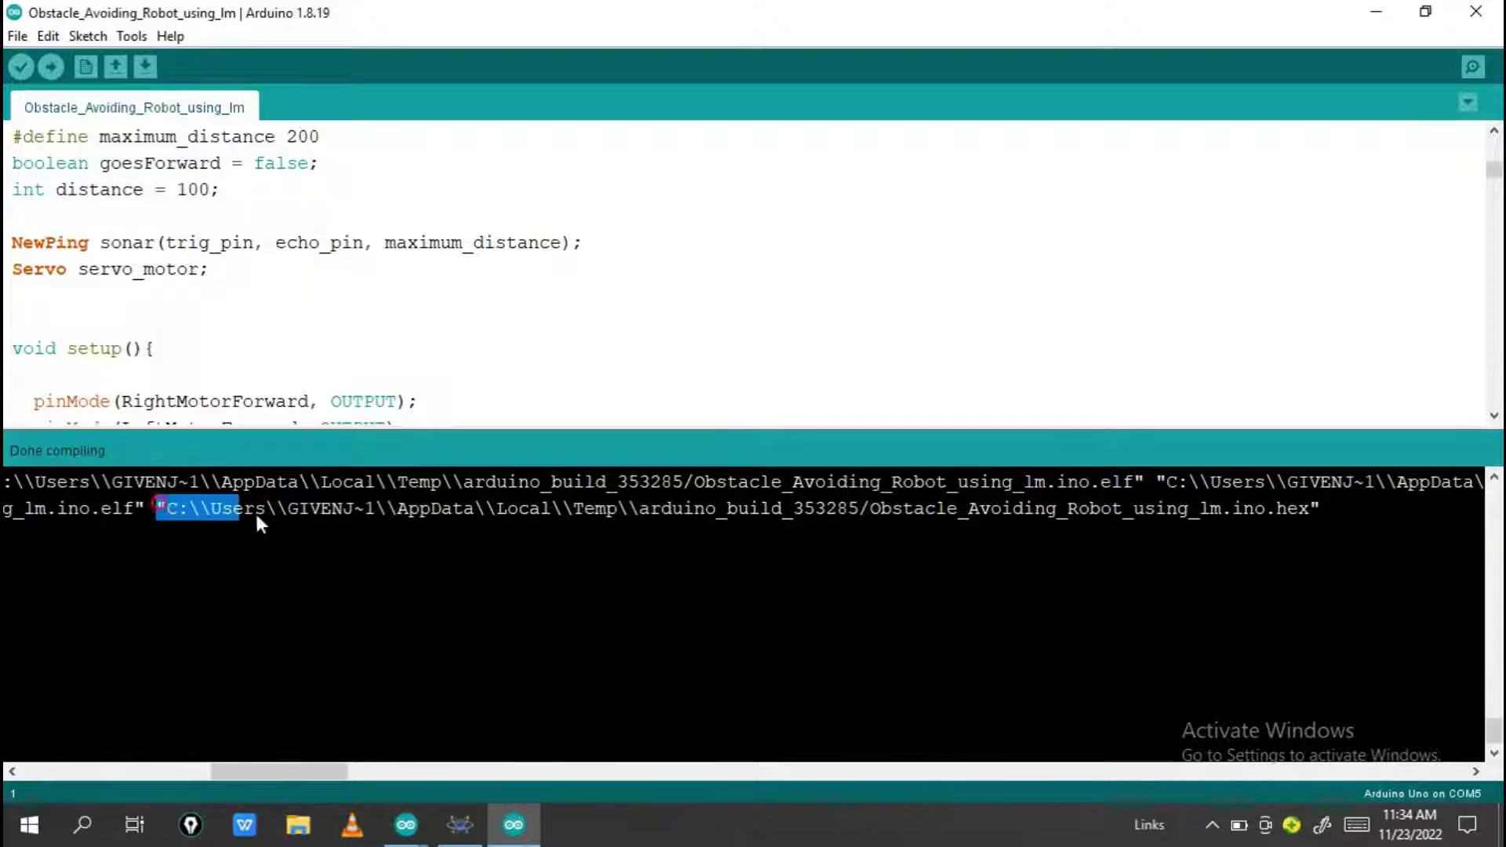
scroll(1345, 578, up, 3)
Select the full quoted .hex file path at the end of the recompiled build log.
drag(1502, 511, 1502, 510)
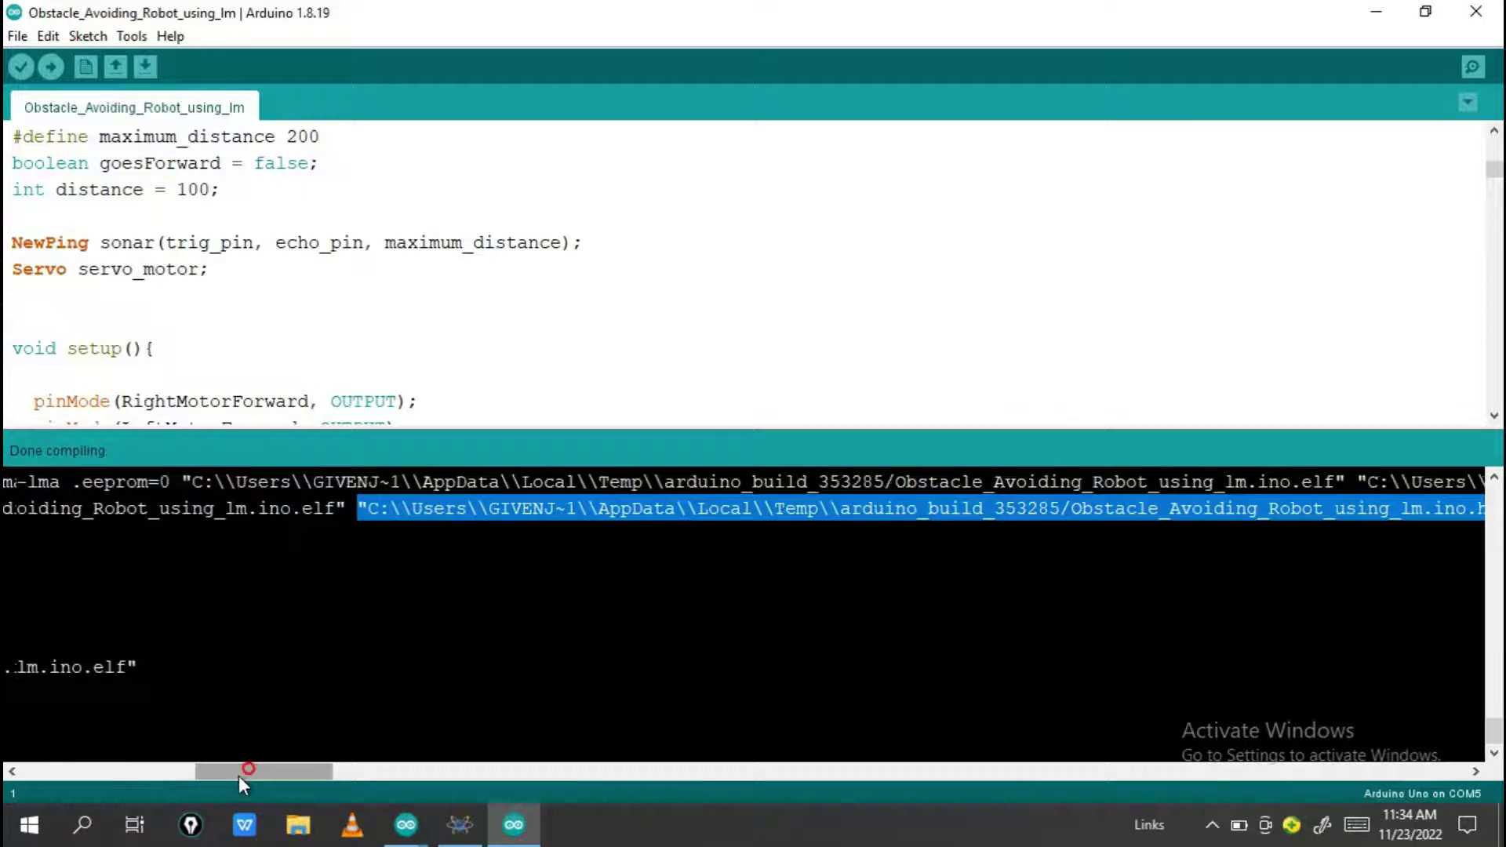
mouse_move(241, 765)
mouse_down()
mouse_move(69, 773)
mouse_move(259, 767)
mouse_up()
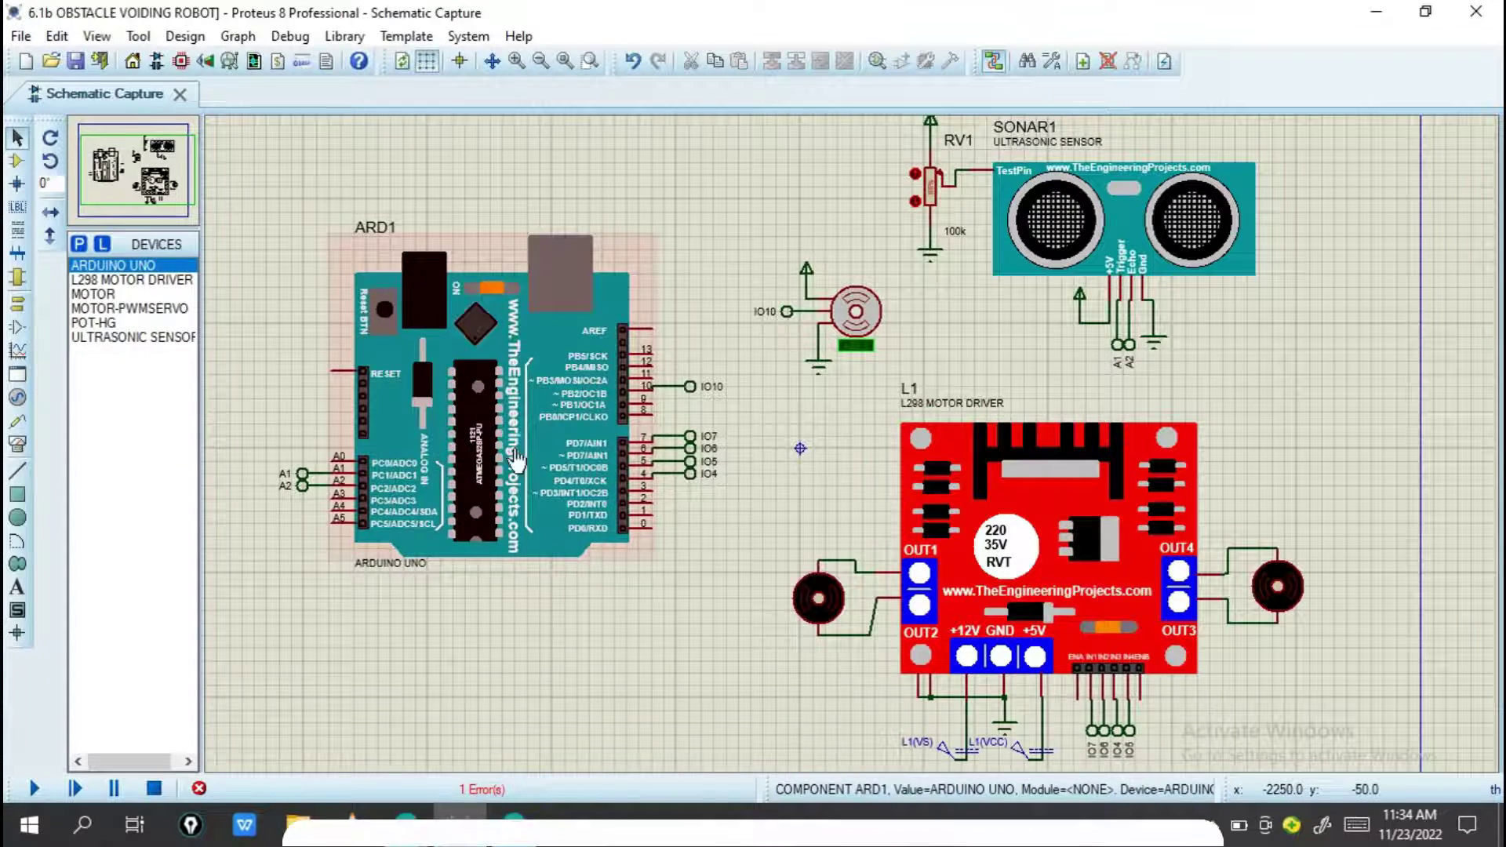
Set ARD1's Program File to the new Uno .hex path and start the robot simulation.
key(ctrl+e)
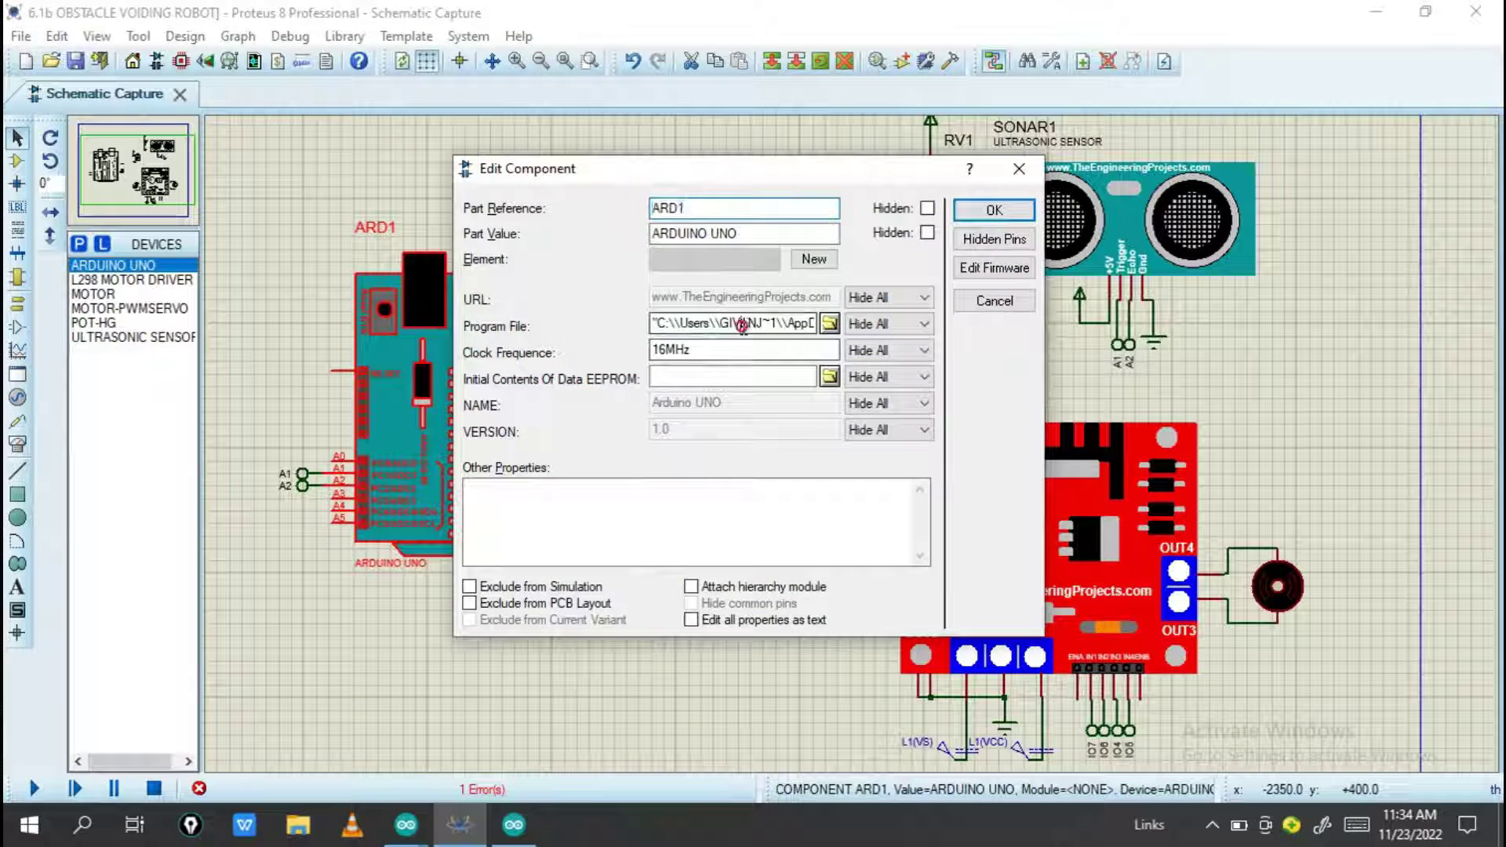
double_click(743, 327)
key(BackSpace)
right_click(743, 327)
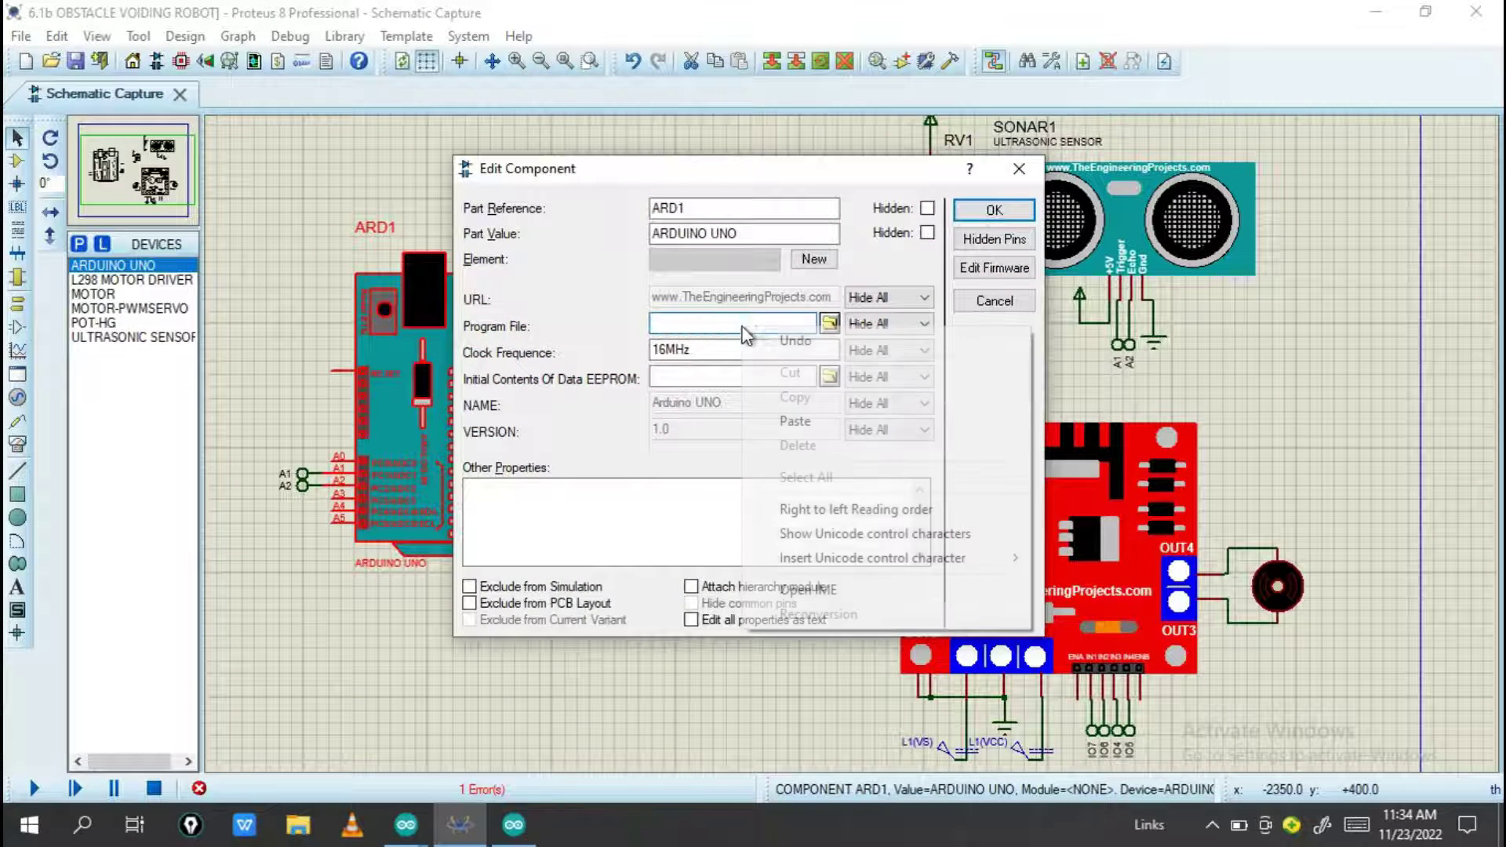
click(828, 421)
click(983, 209)
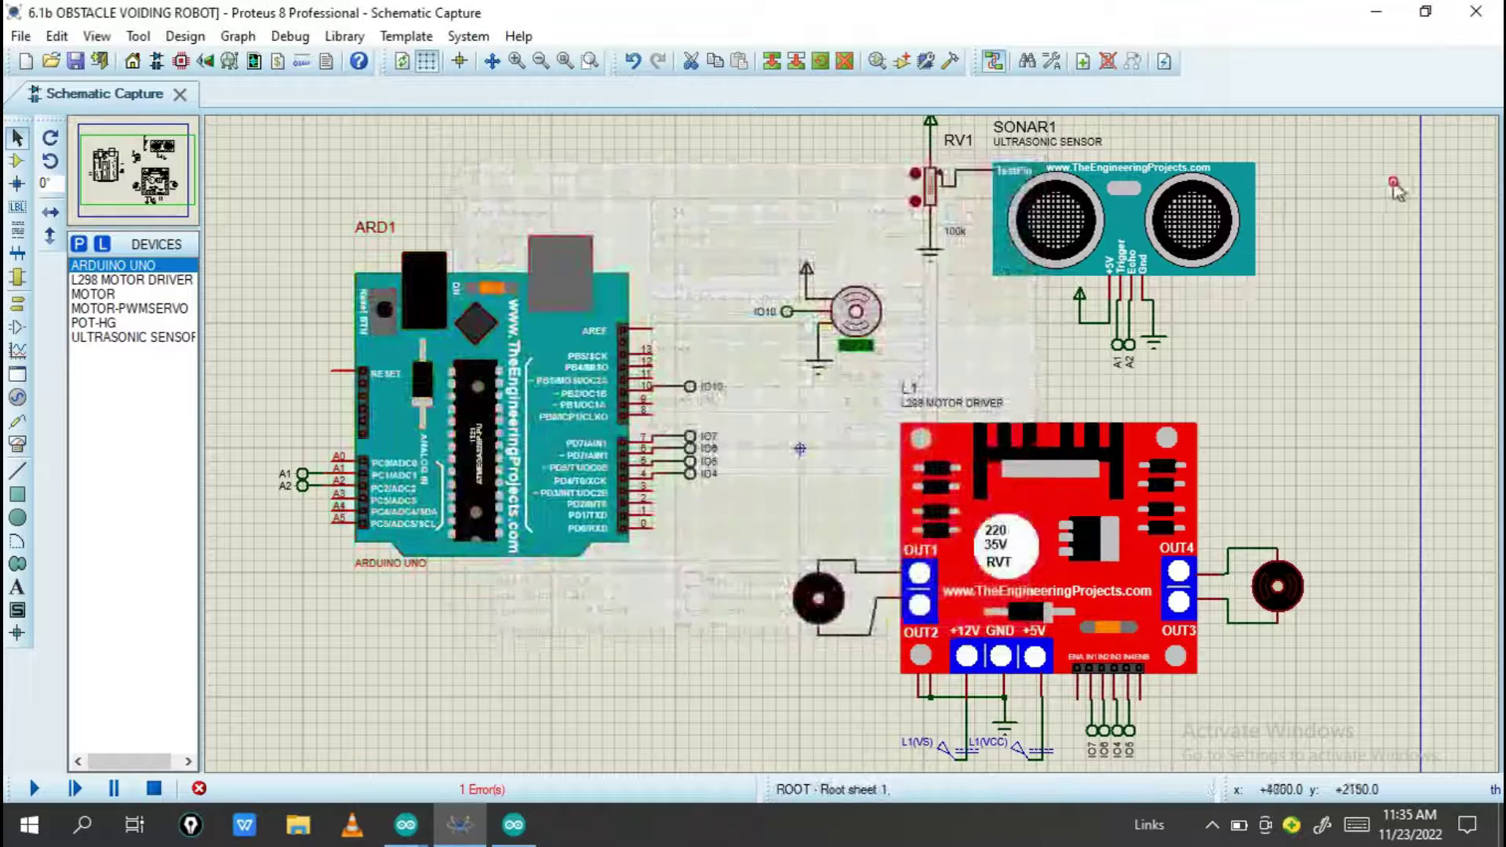
click(36, 789)
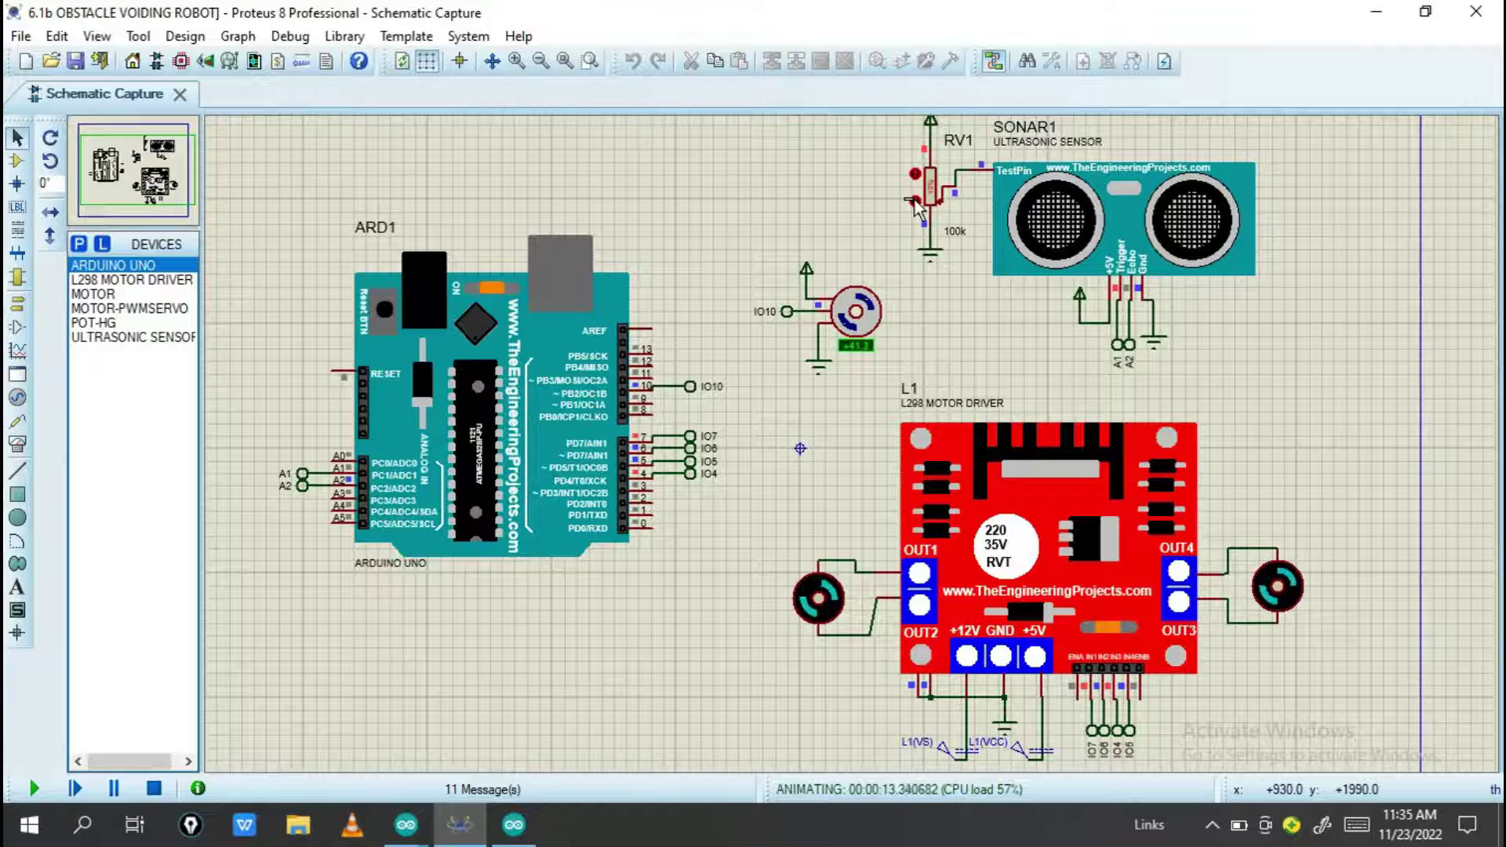
scroll(753, 727, down, 1)
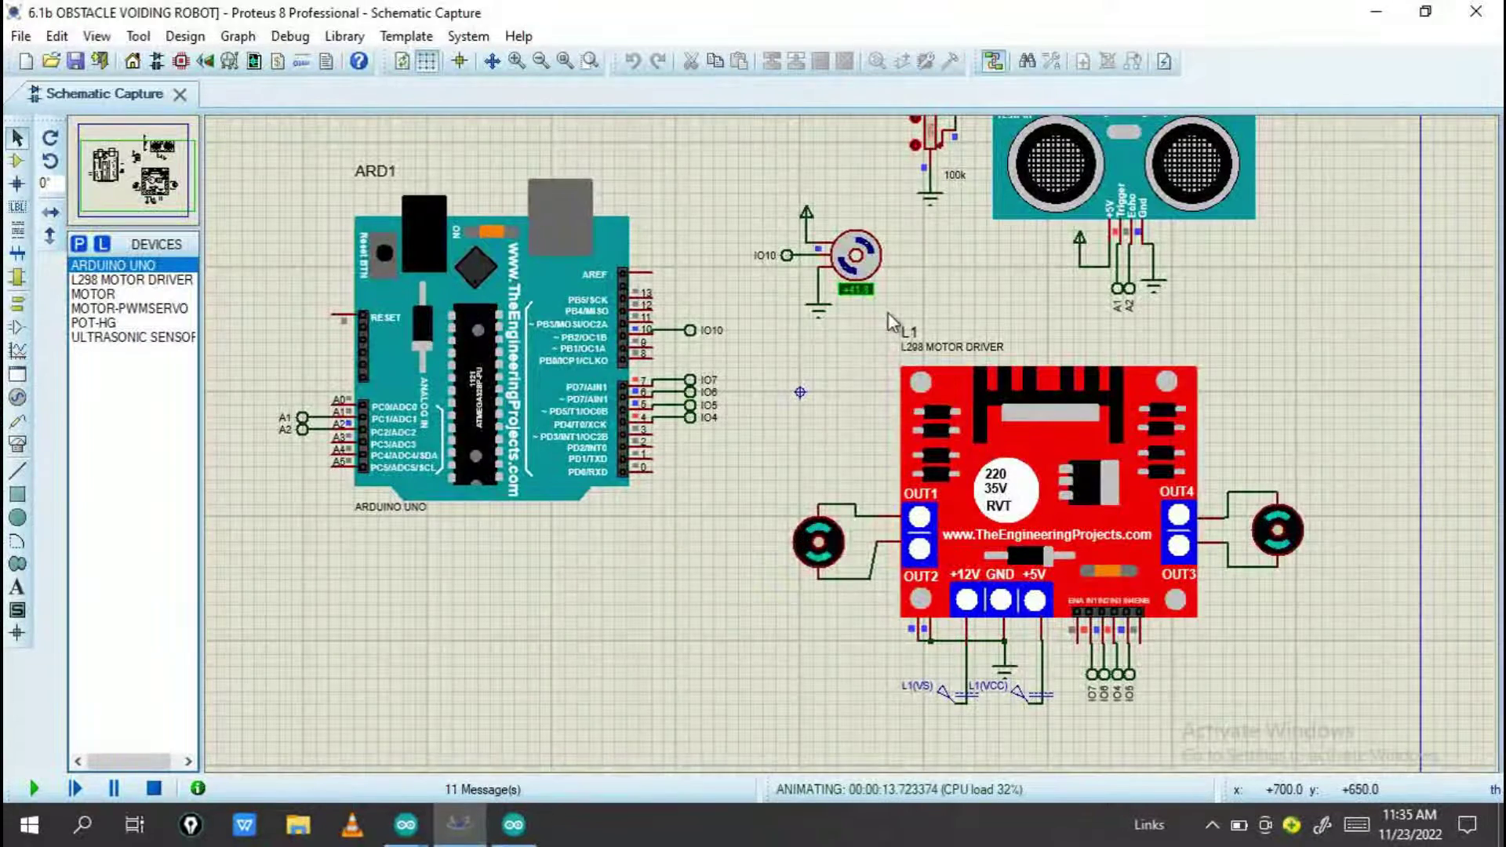
scroll(891, 324, up, 2)
scroll(855, 442, down, 3)
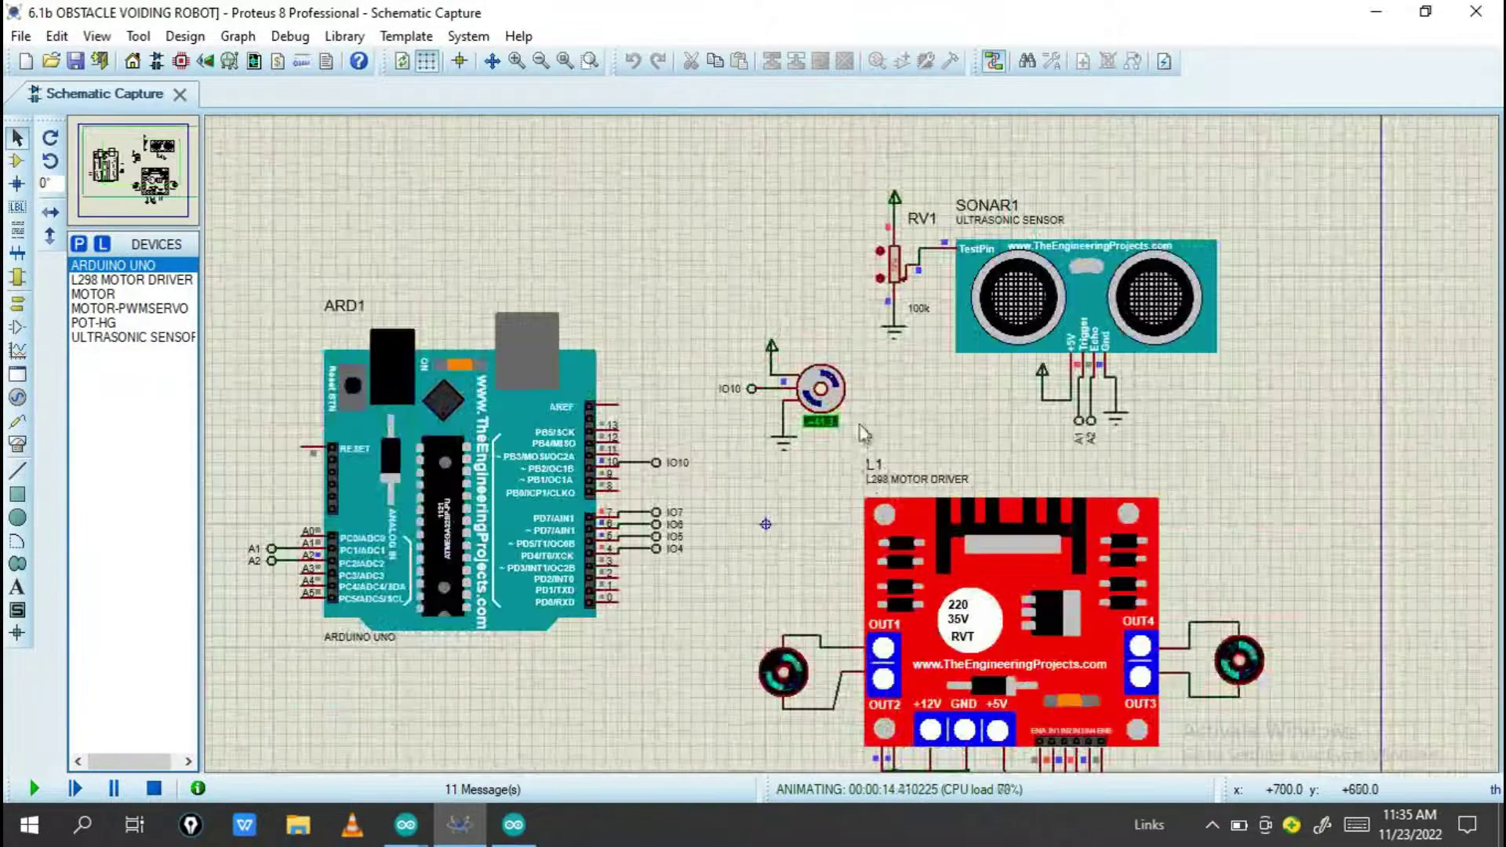
scroll(877, 300, up, 1)
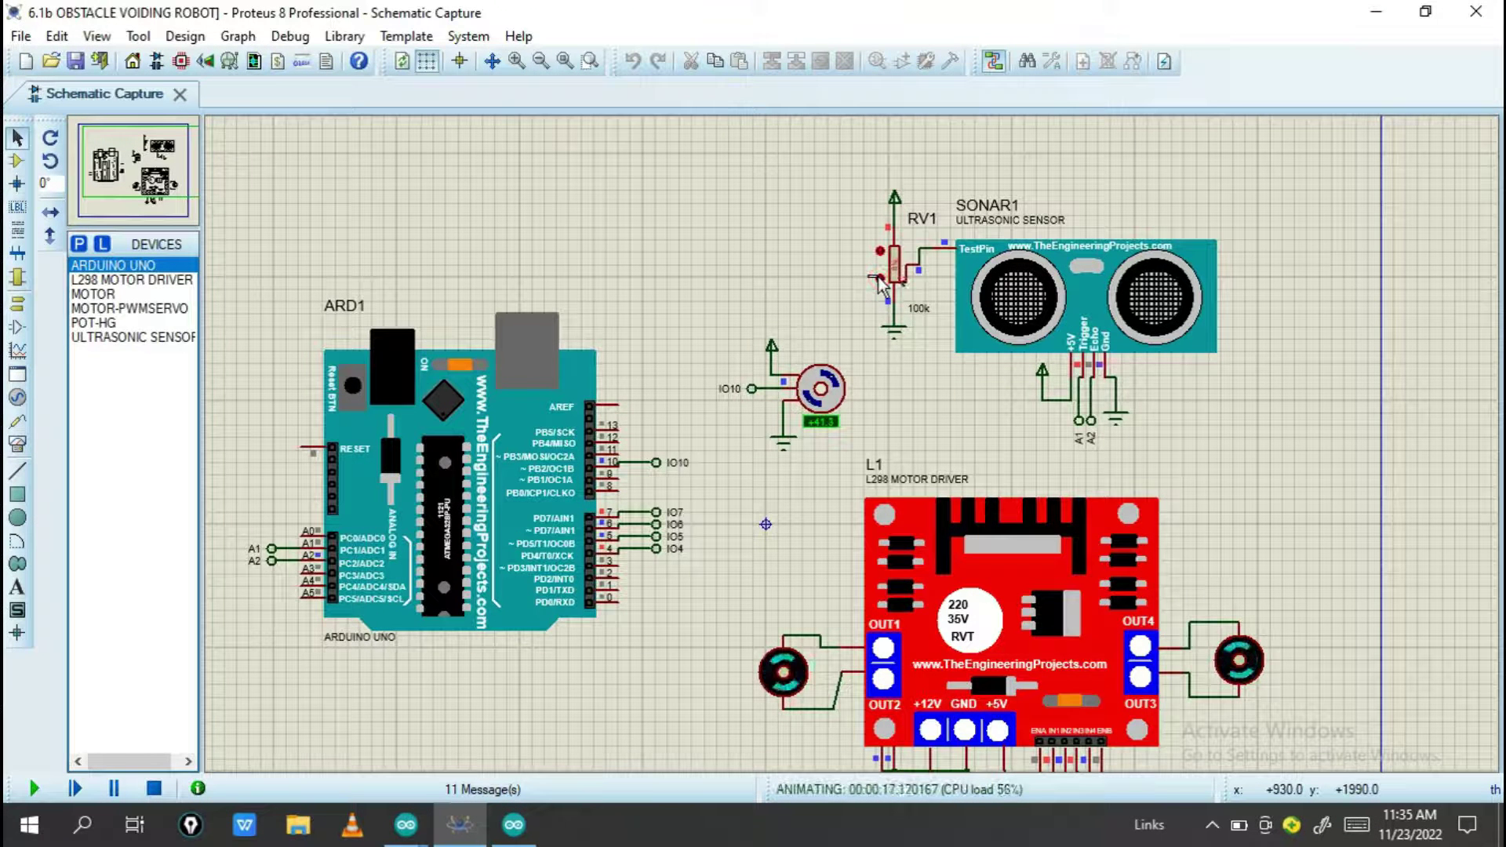
Nudge the RV1 potentiometer value twice while the simulation animates the servo and motors.
drag(880, 285, 925, 433)
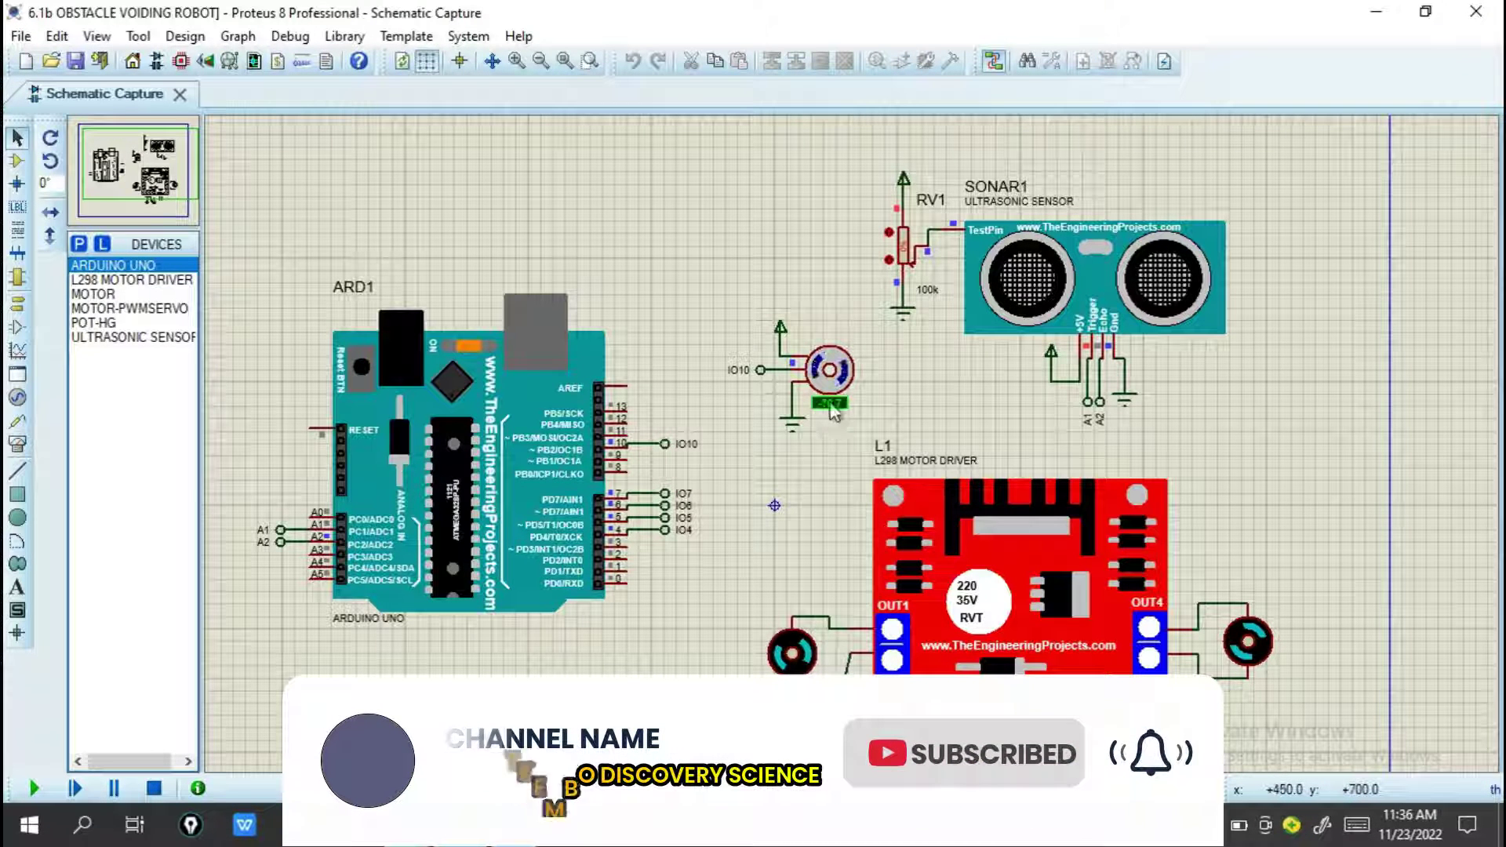
click(887, 232)
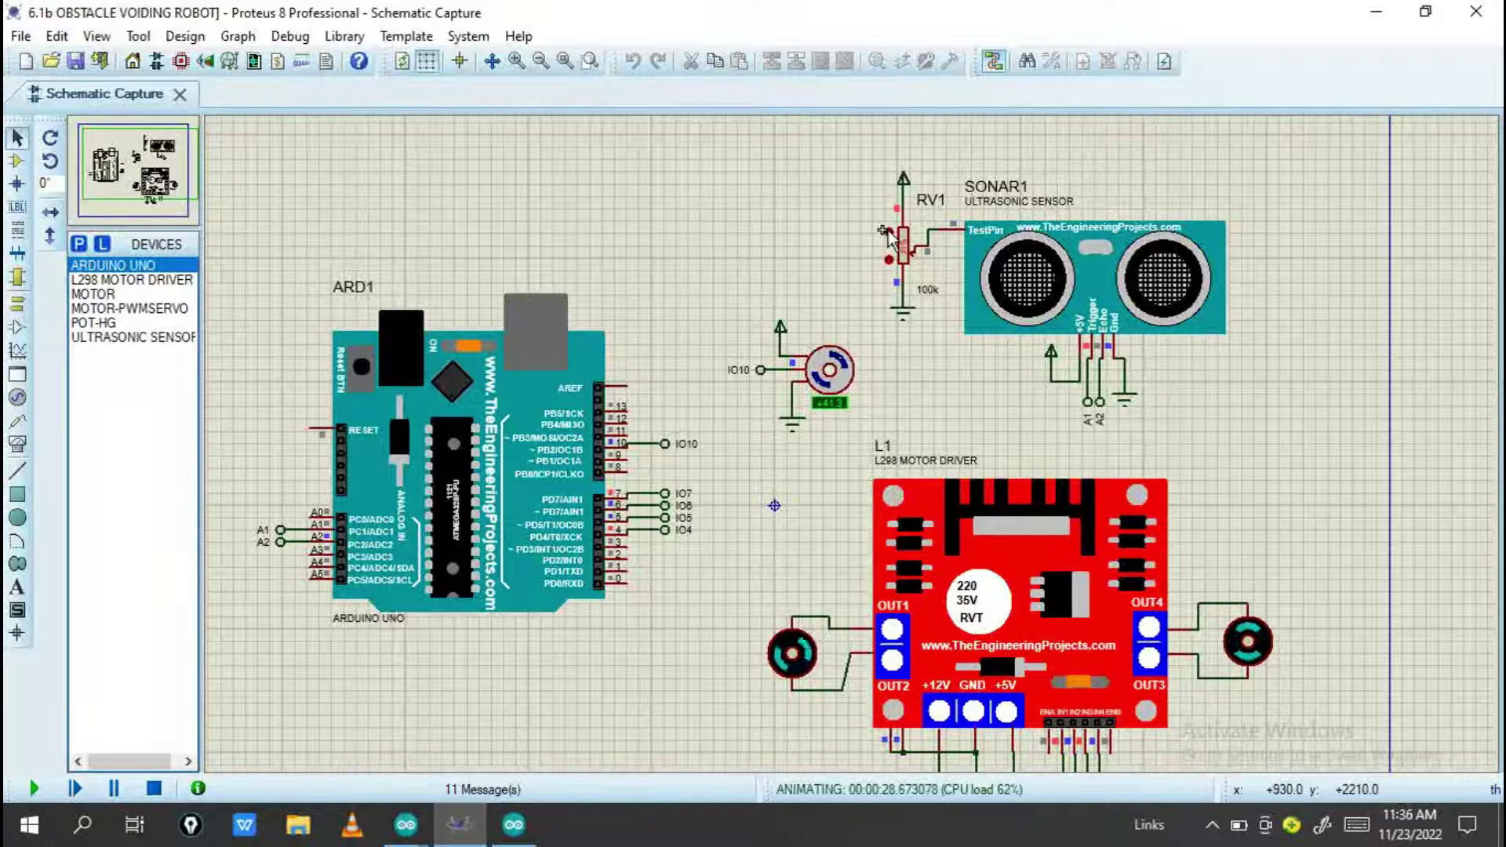
click(892, 235)
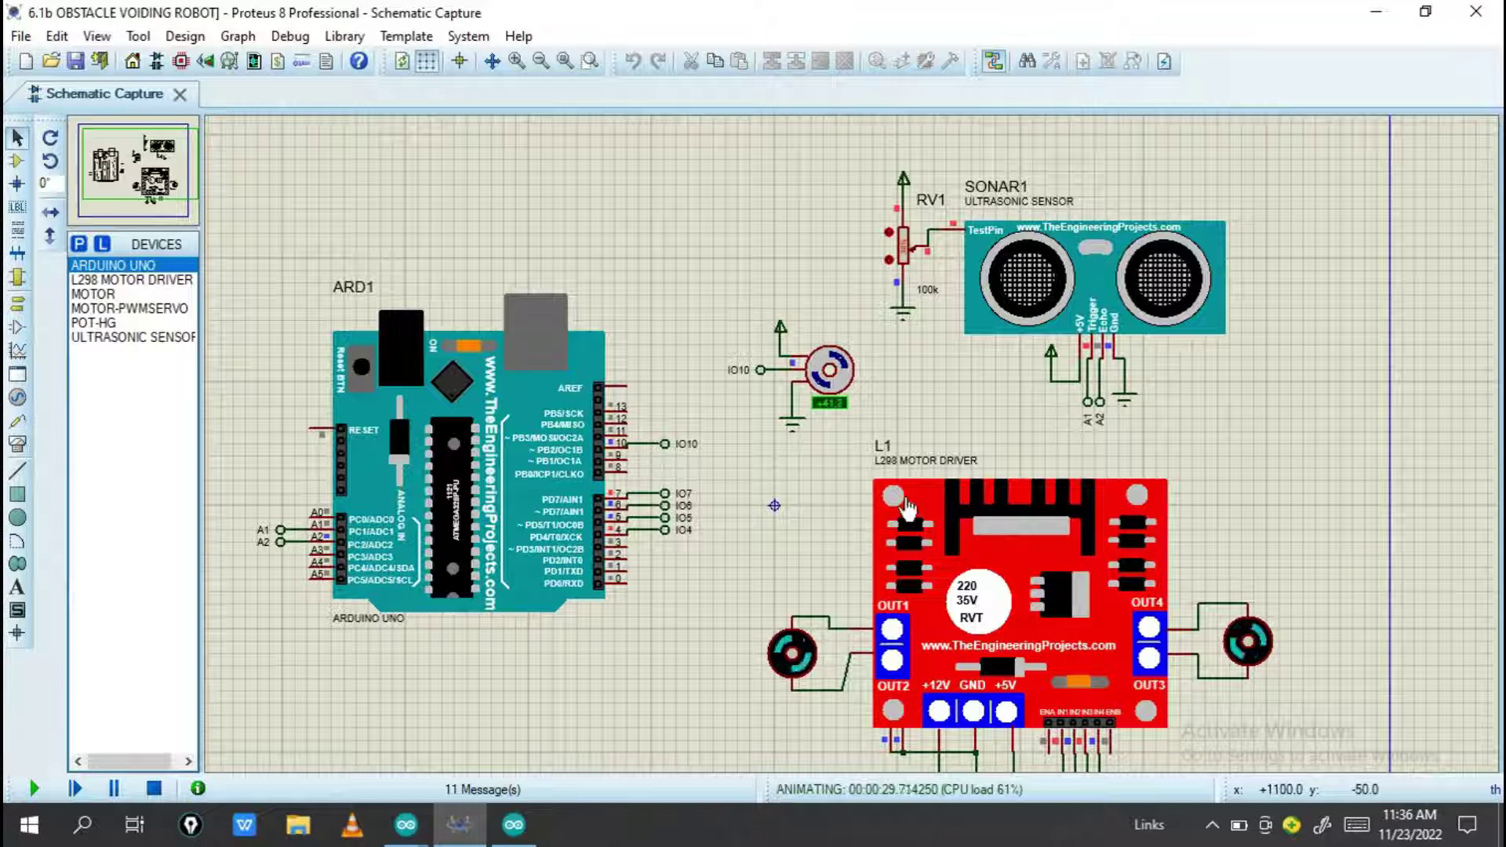
drag(871, 417, 877, 397)
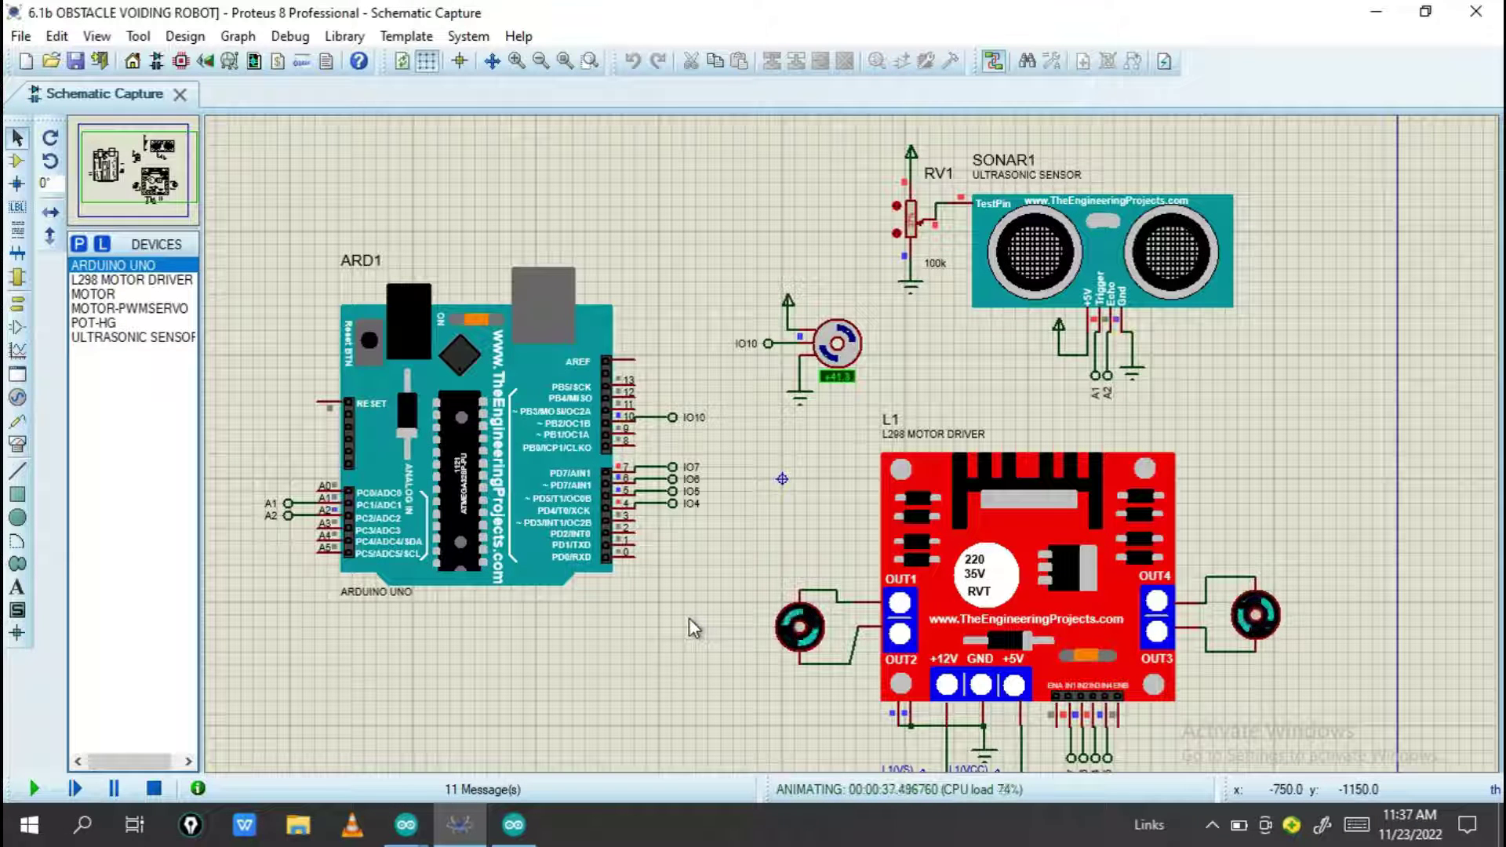
Minimize to the desktop and extract the obstacle voiding robot archive via WinRAR's Wizard to Desktop.
click(1374, 15)
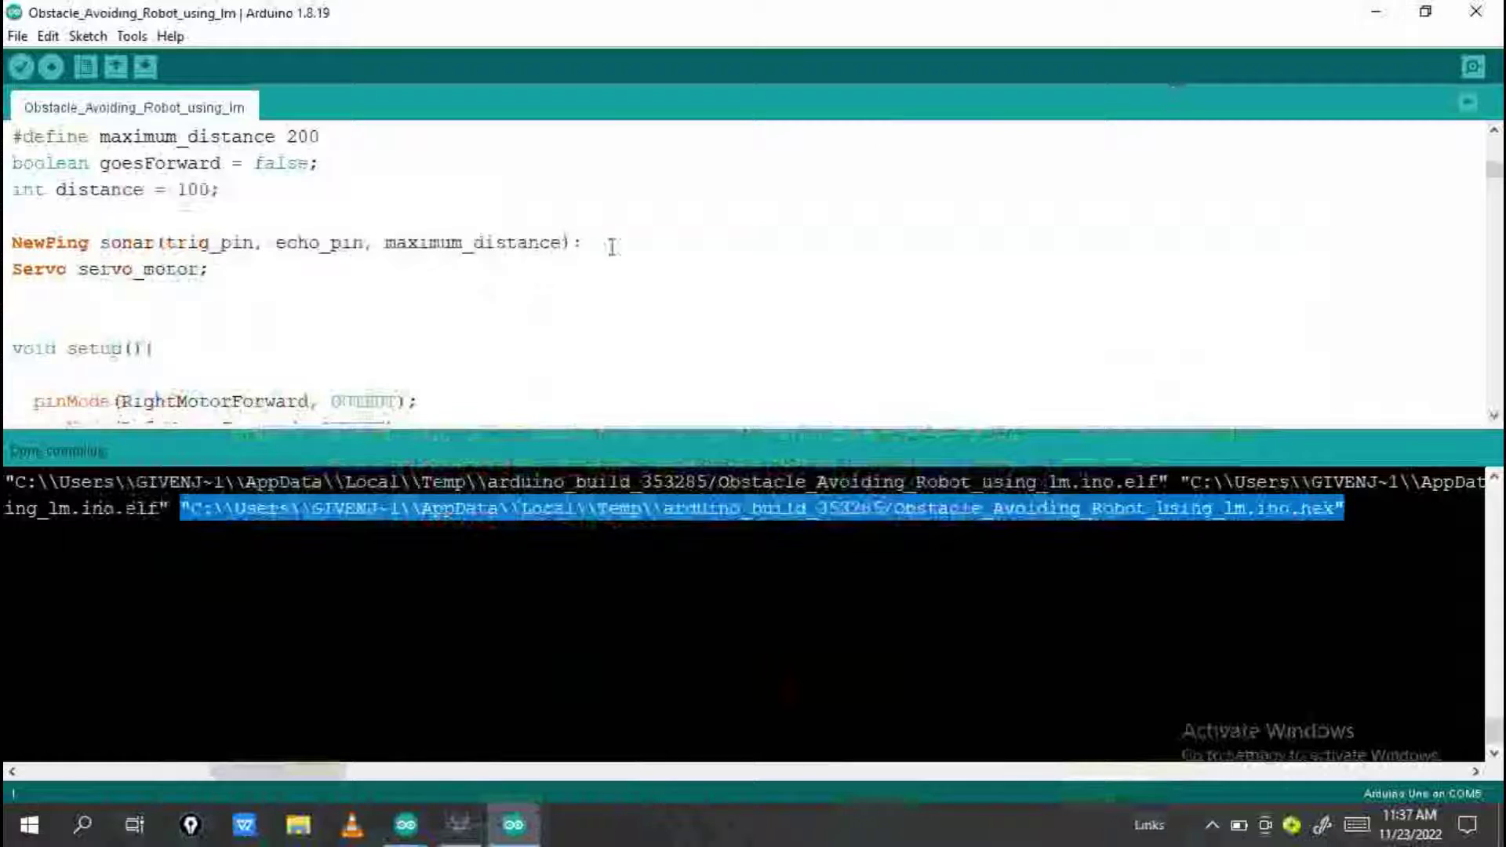
click(1384, 15)
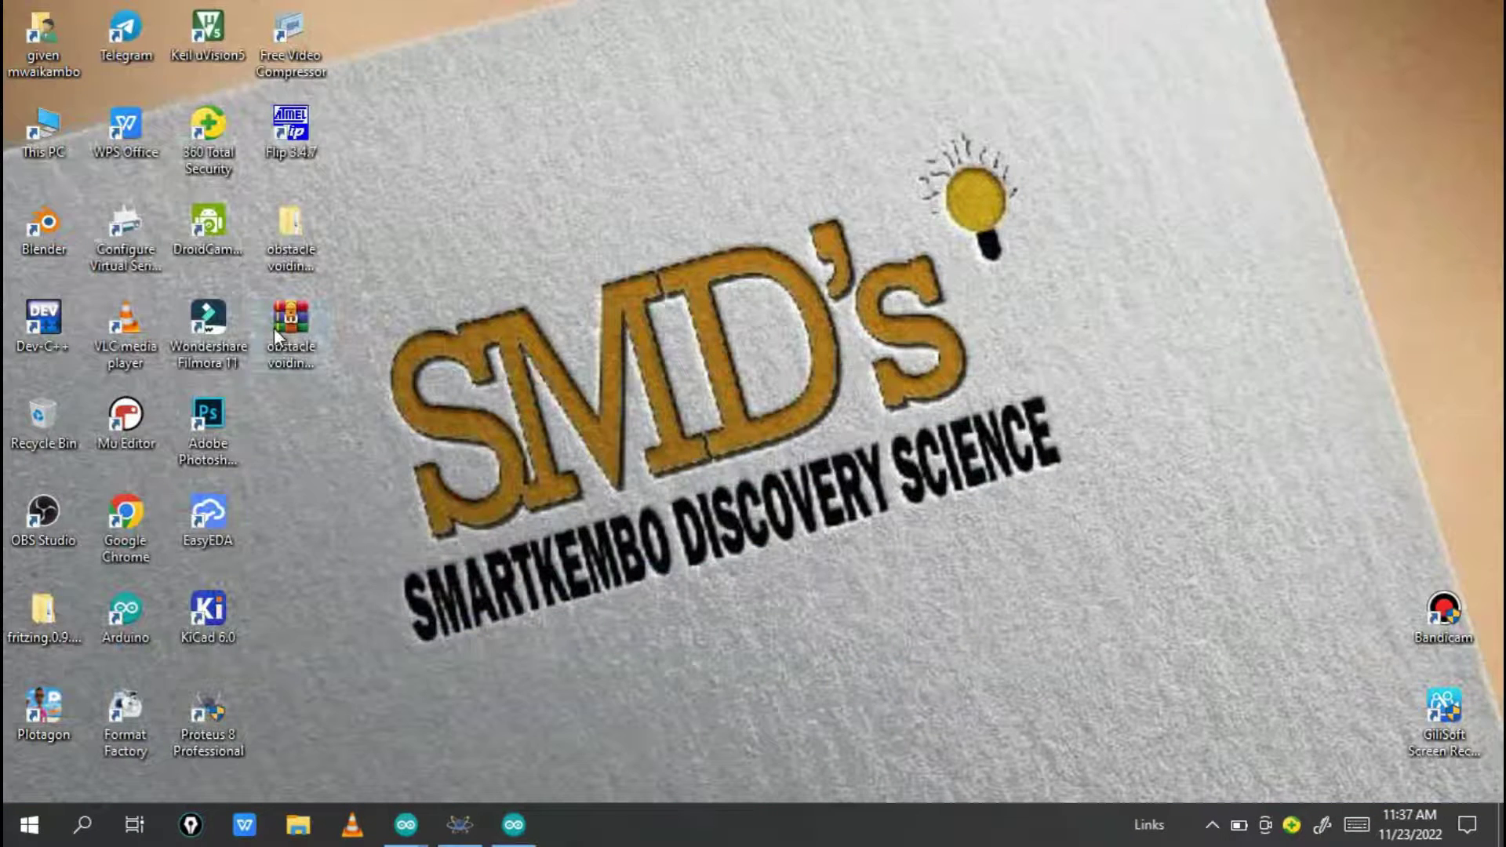
double_click(289, 361)
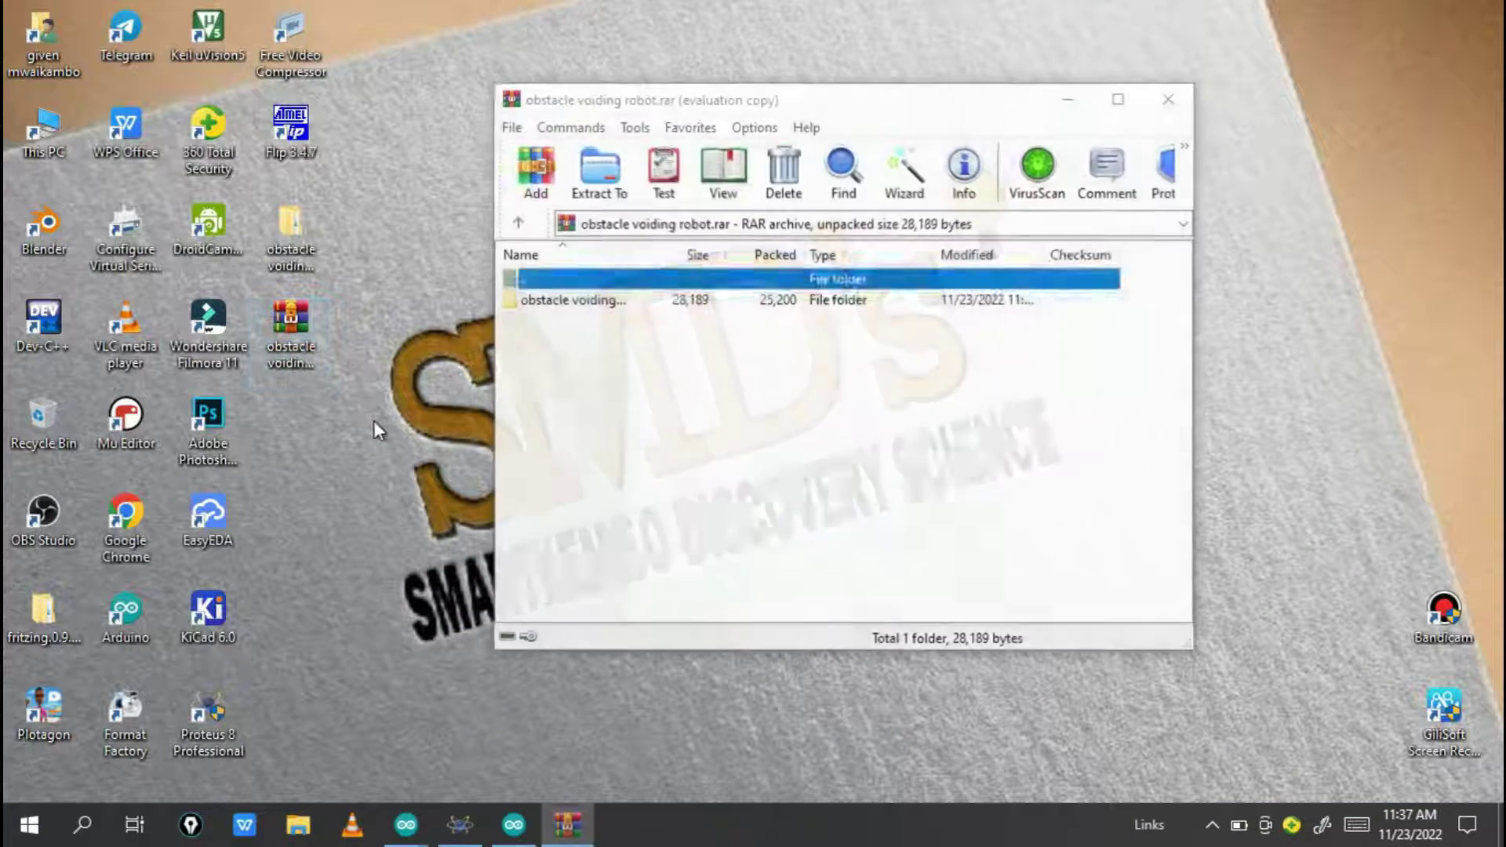
click(1170, 56)
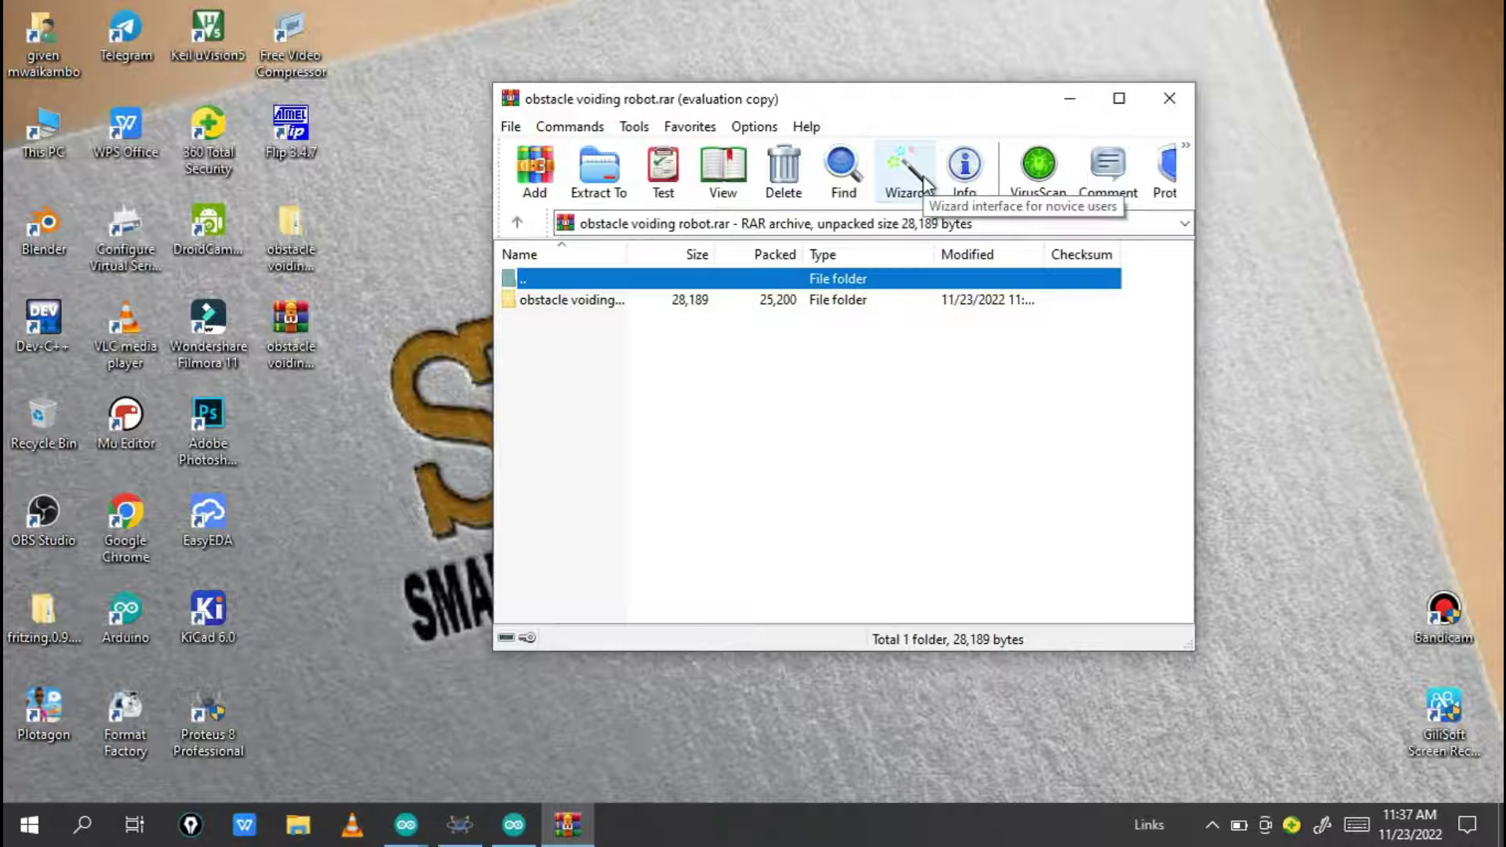
click(924, 179)
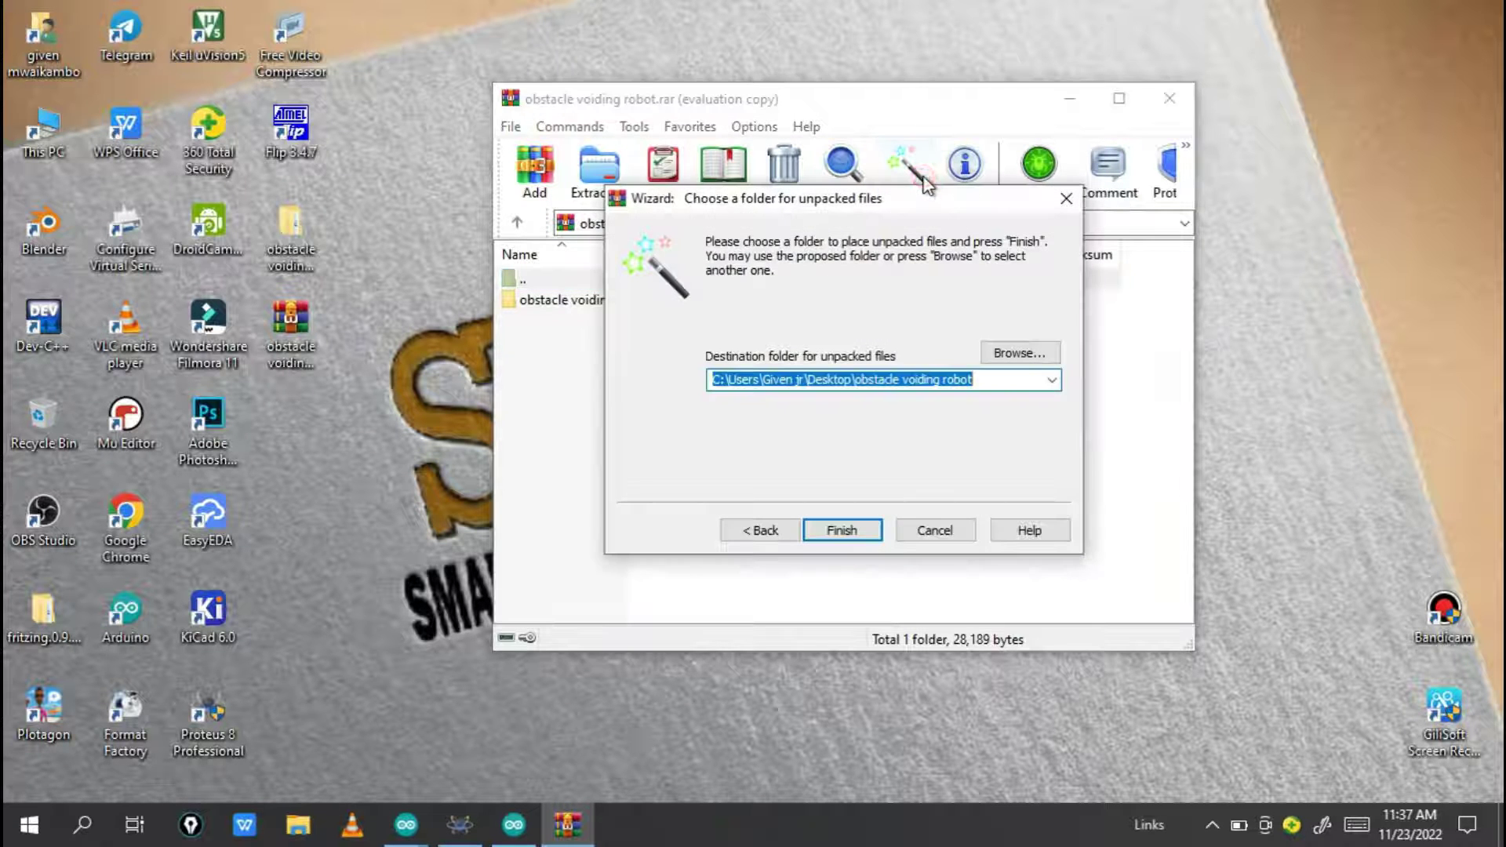
click(853, 531)
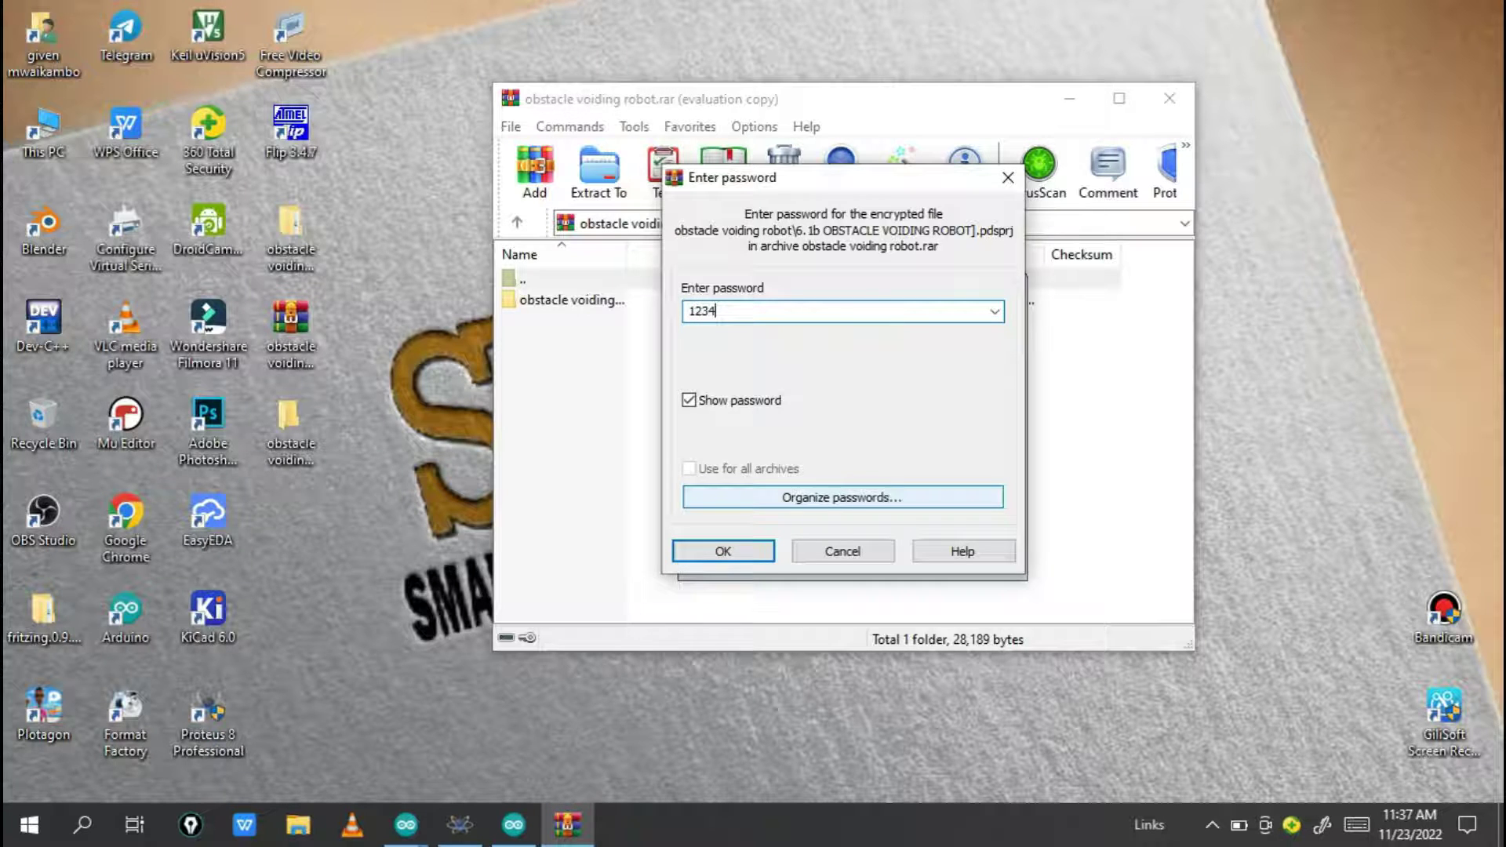
Extract the archive, browse into the Obstacle_Avoiding_Robot_using_lm sketch folder, then return to the top folder.
key(Return)
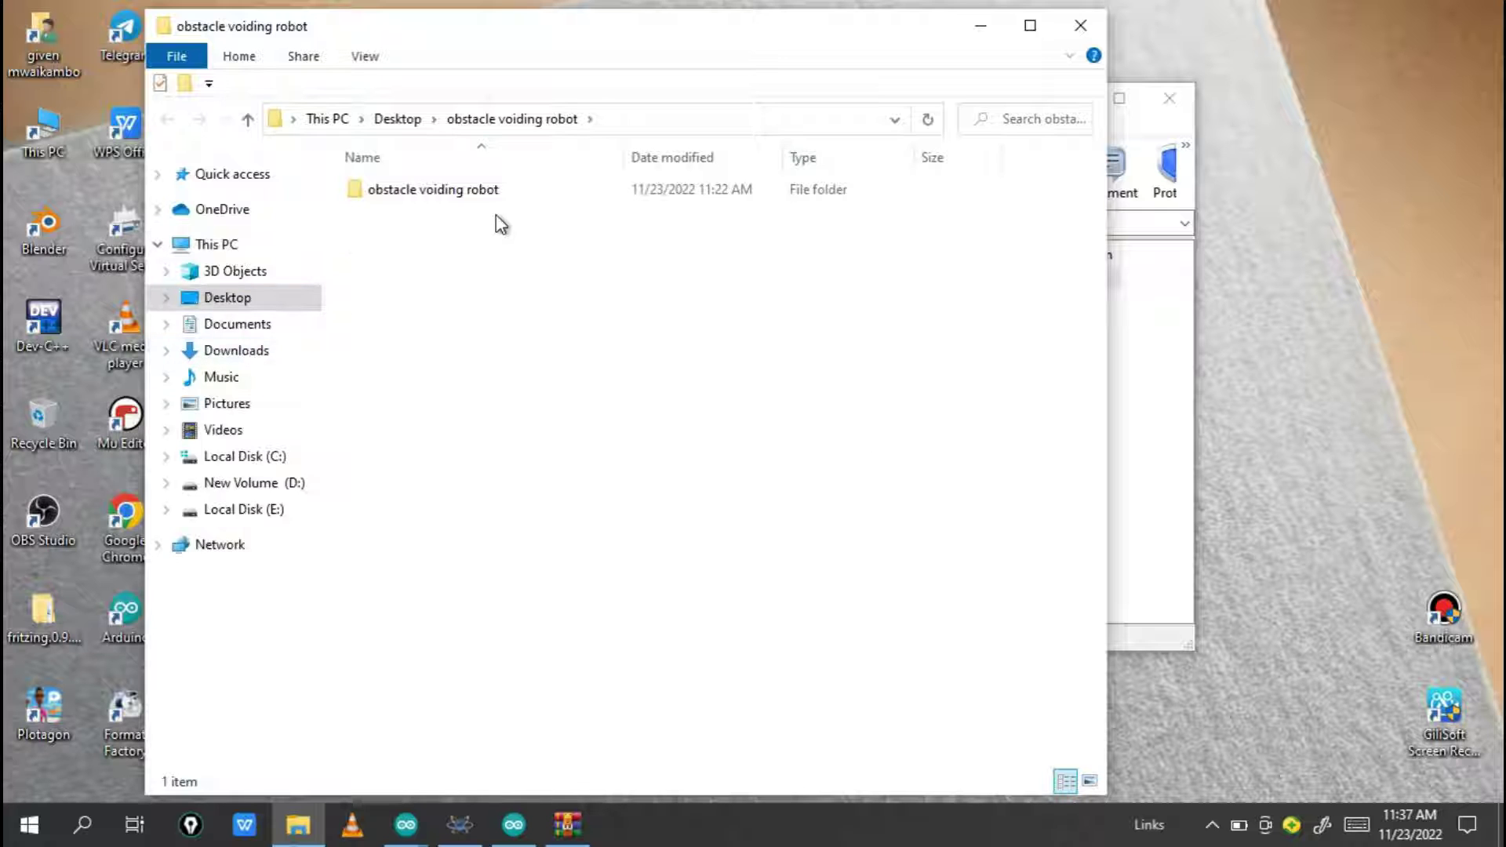
double_click(504, 190)
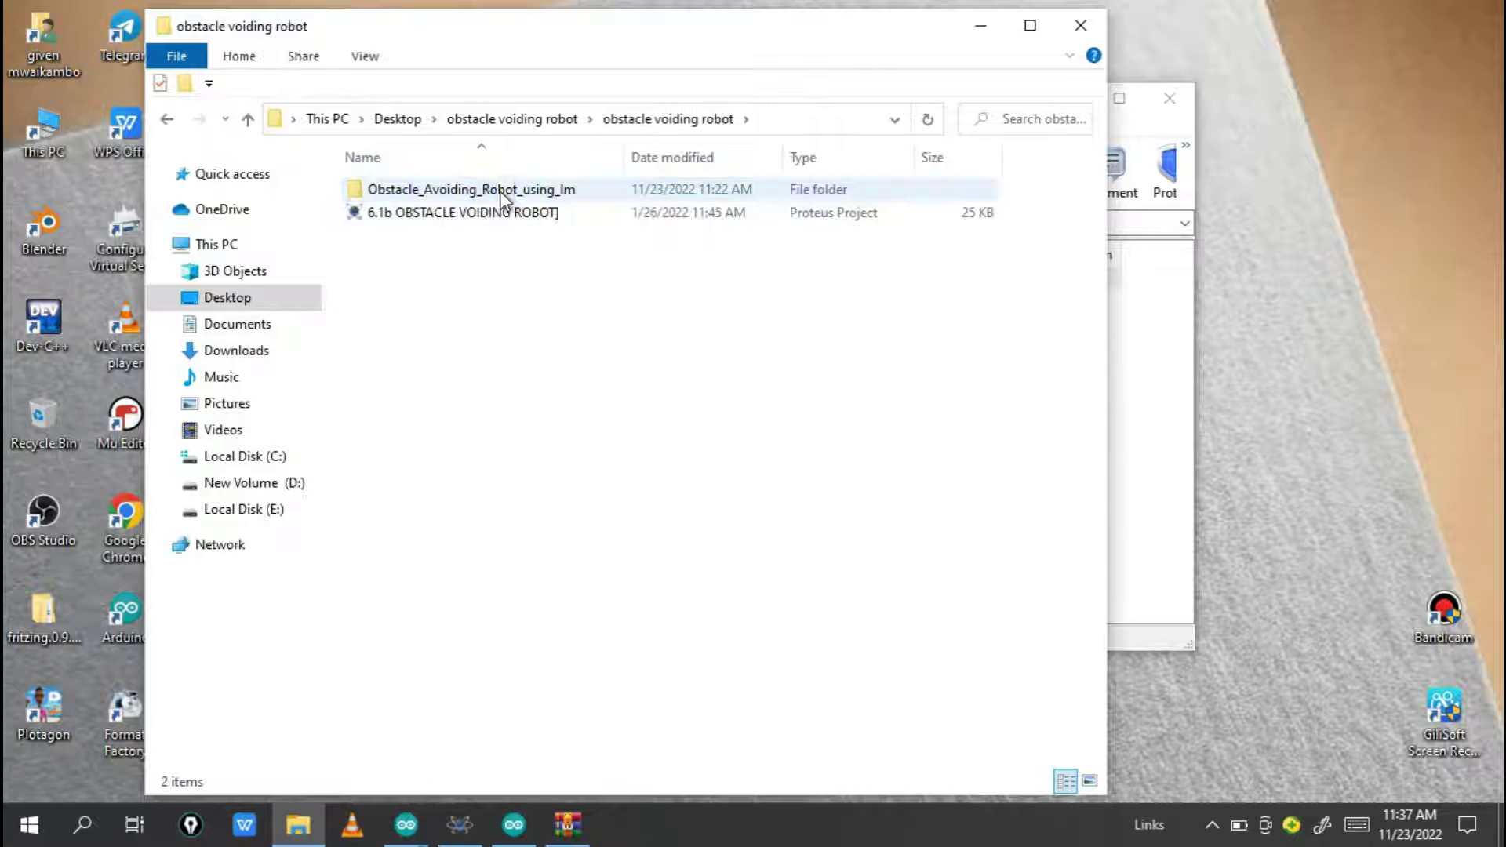
double_click(551, 193)
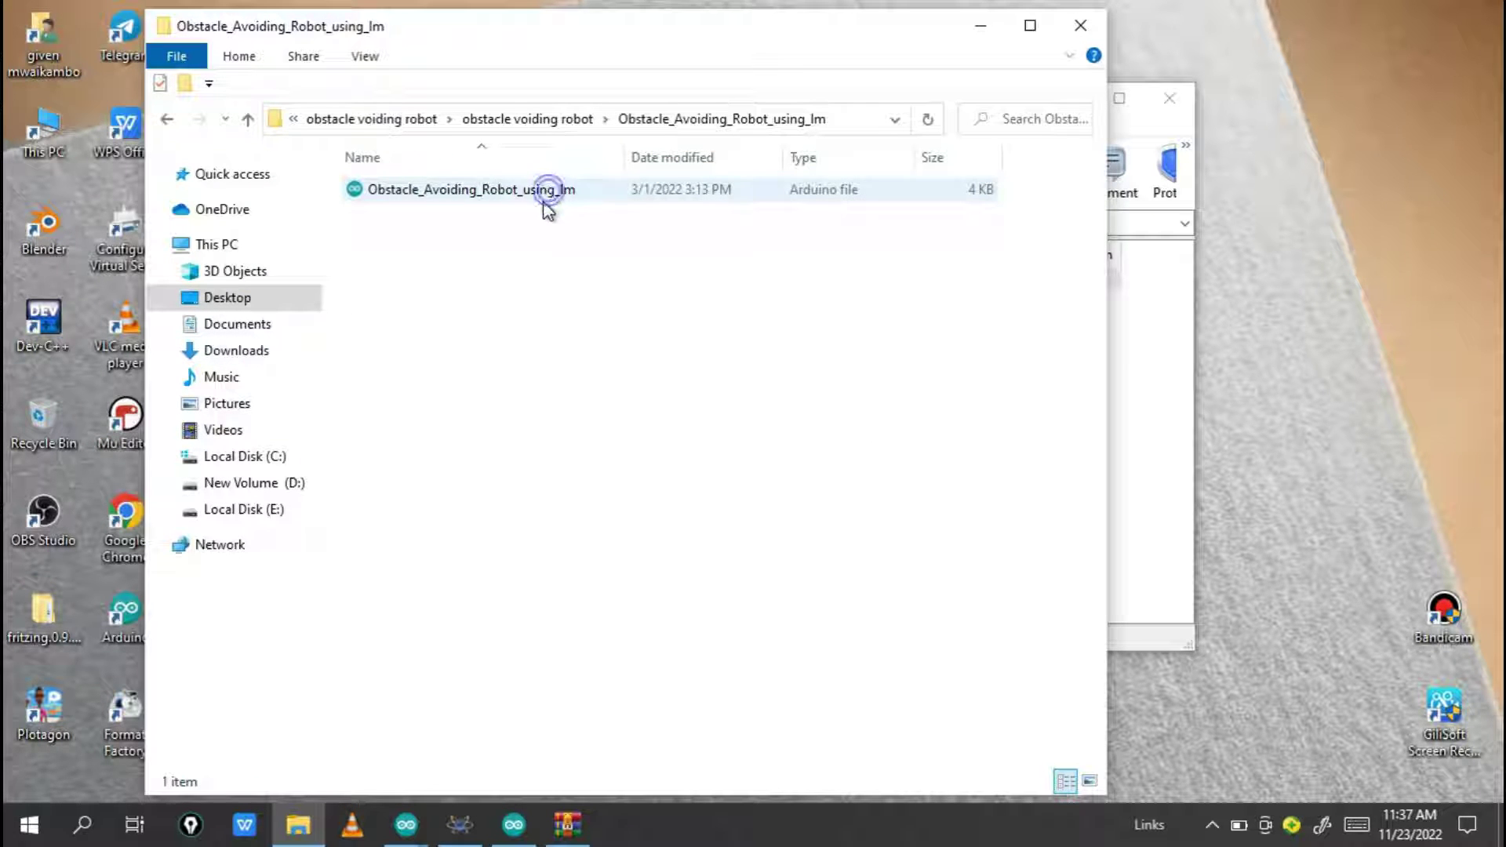
click(166, 119)
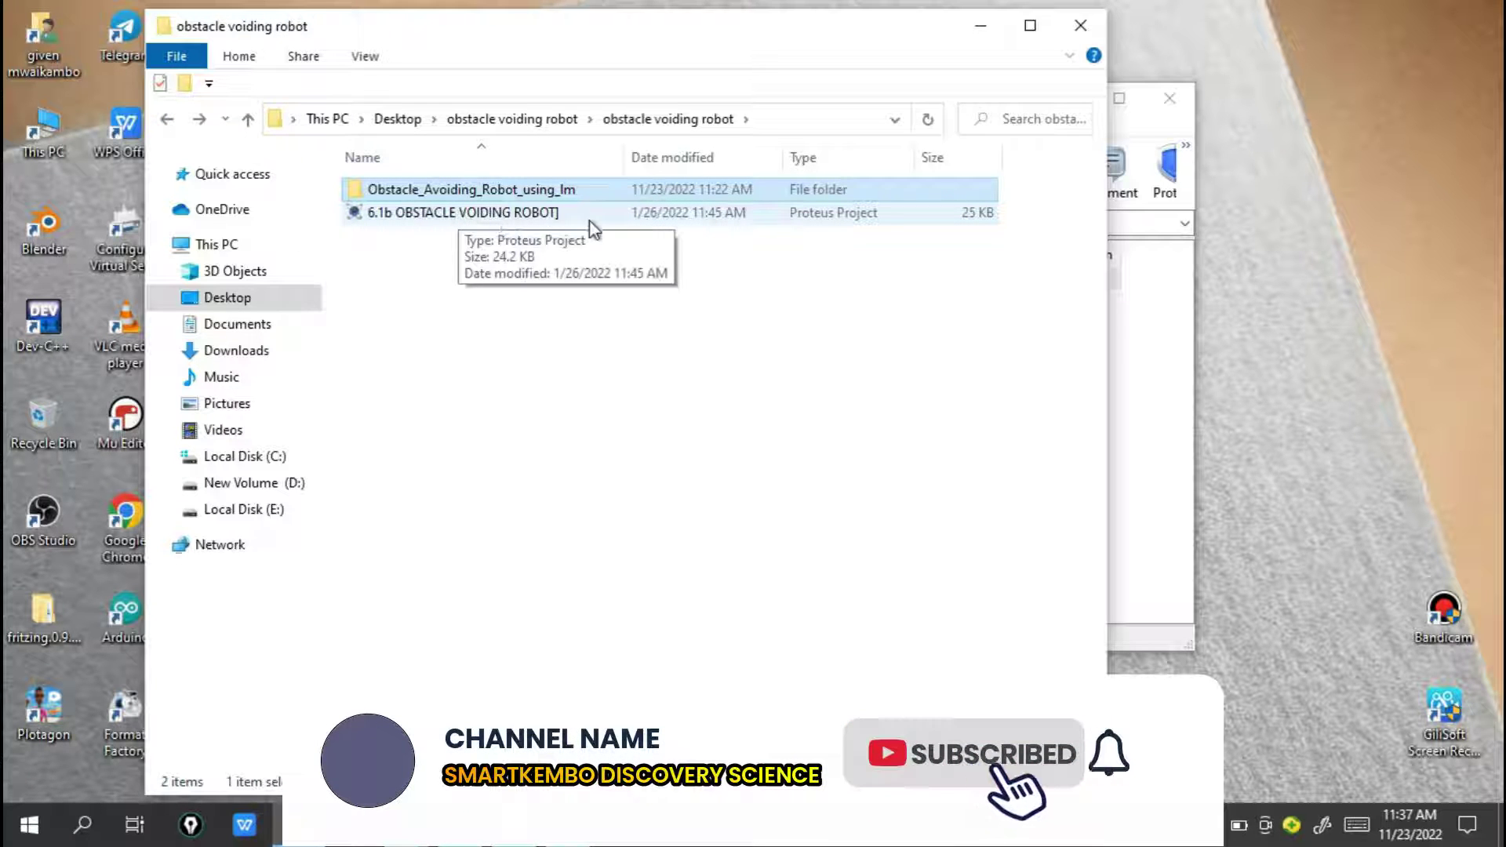
click(170, 120)
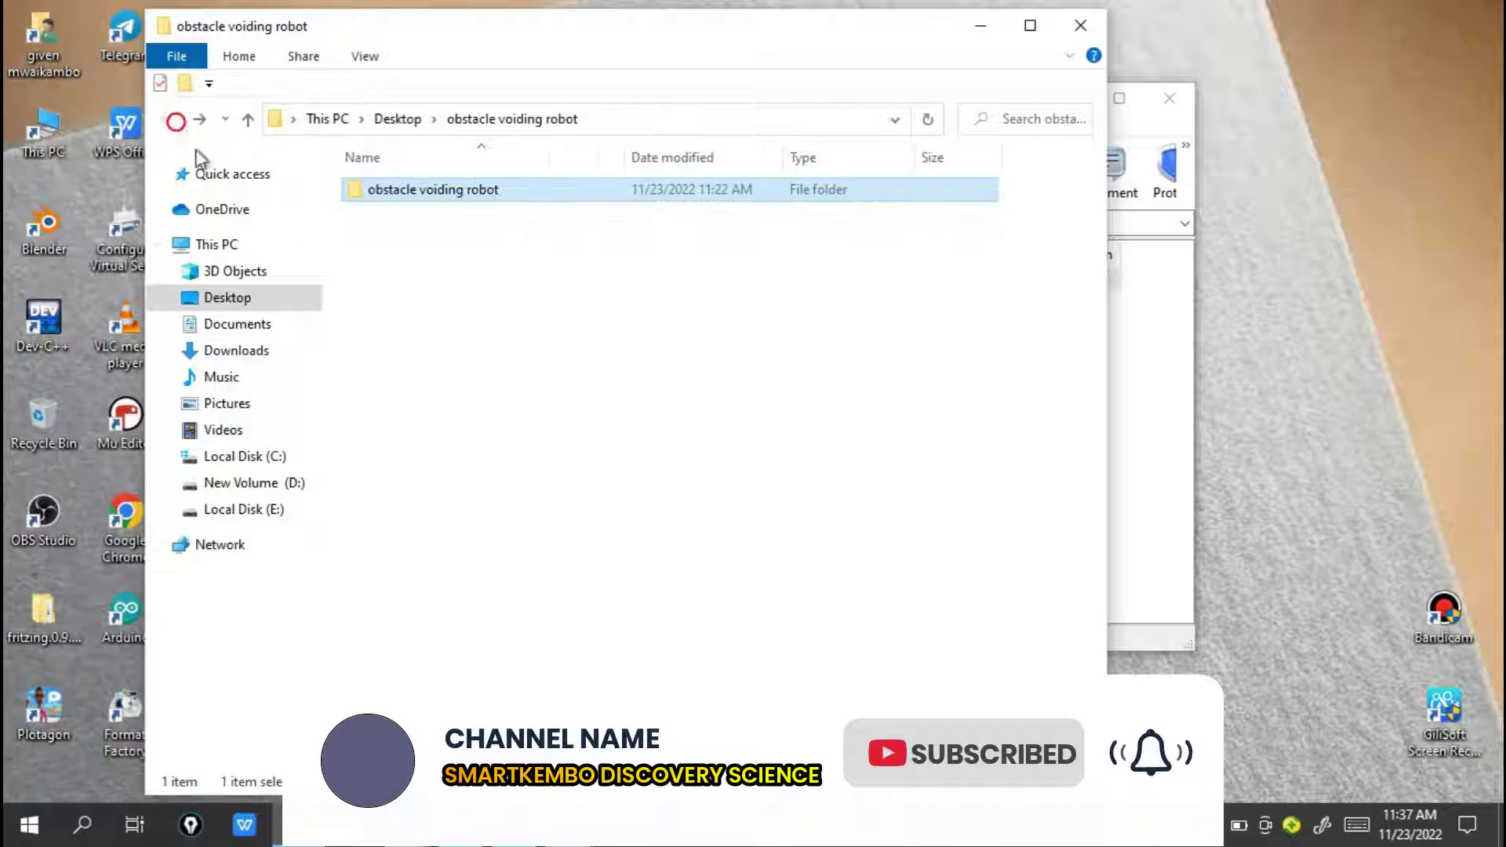